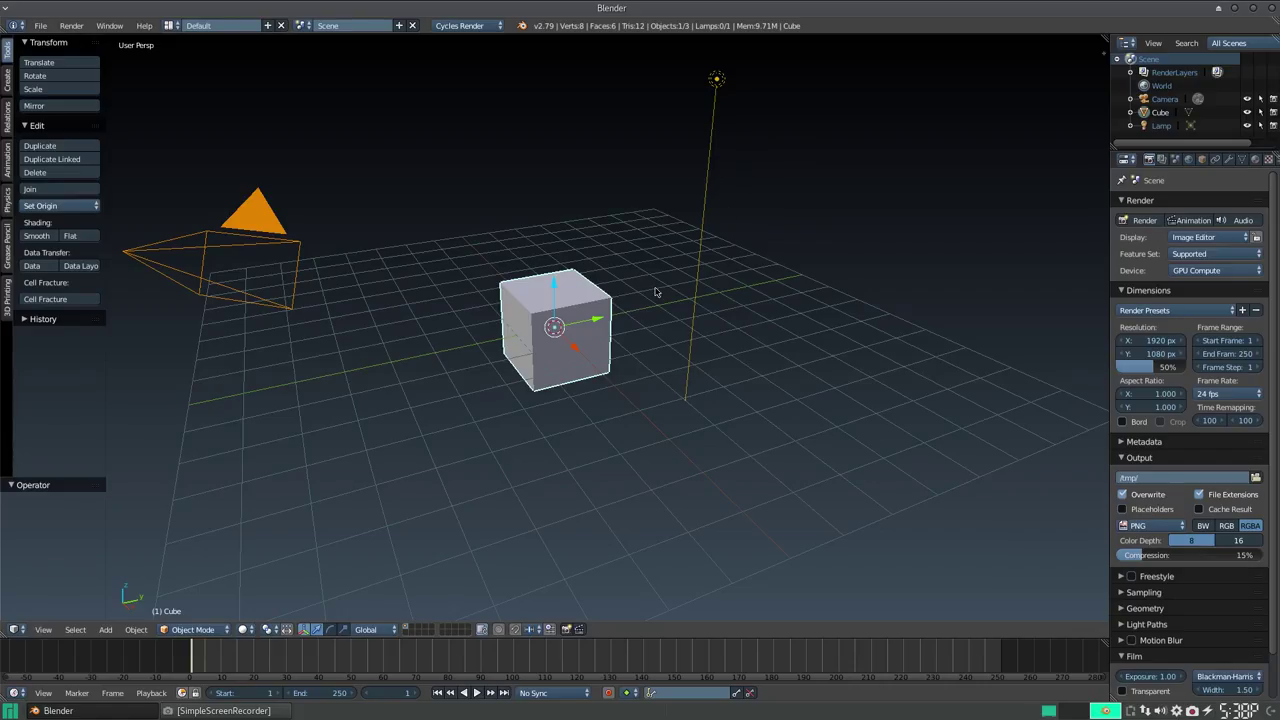
Orbit and zoom around the default scene, then select the lamp above the cube.
scroll(565, 386, "down", 1)
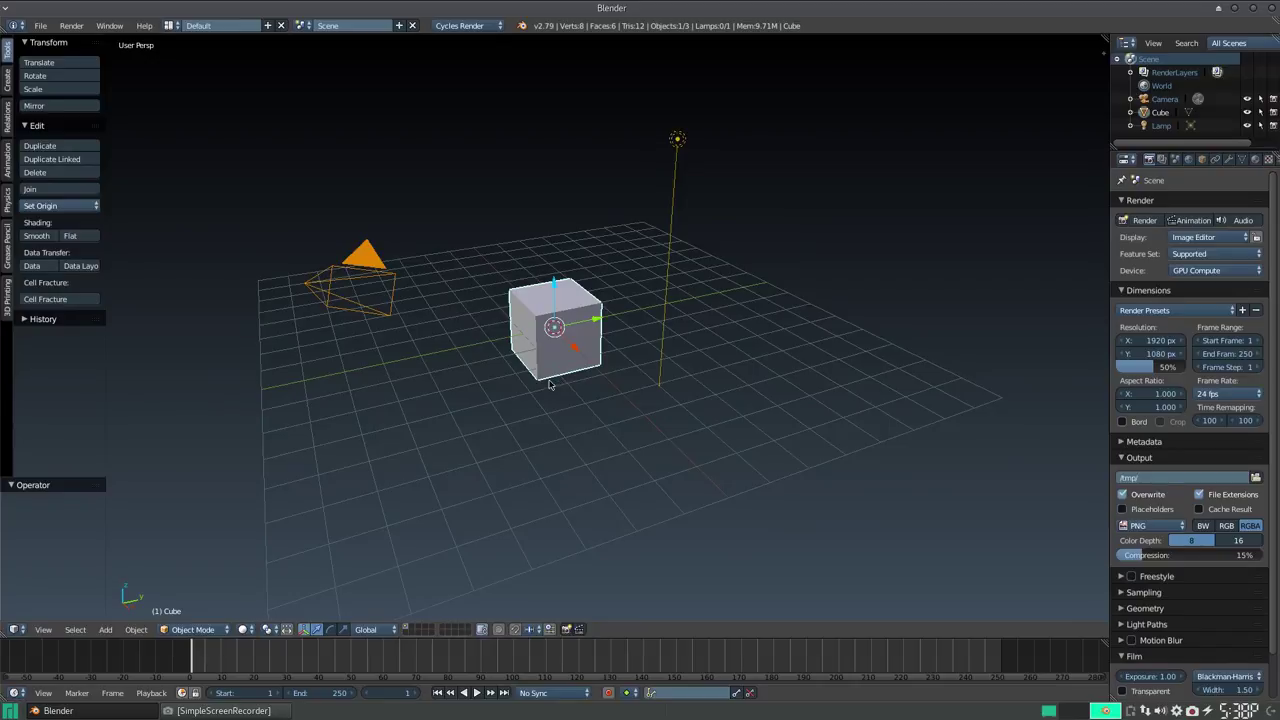
middle_click_drag(548, 384, 642, 375)
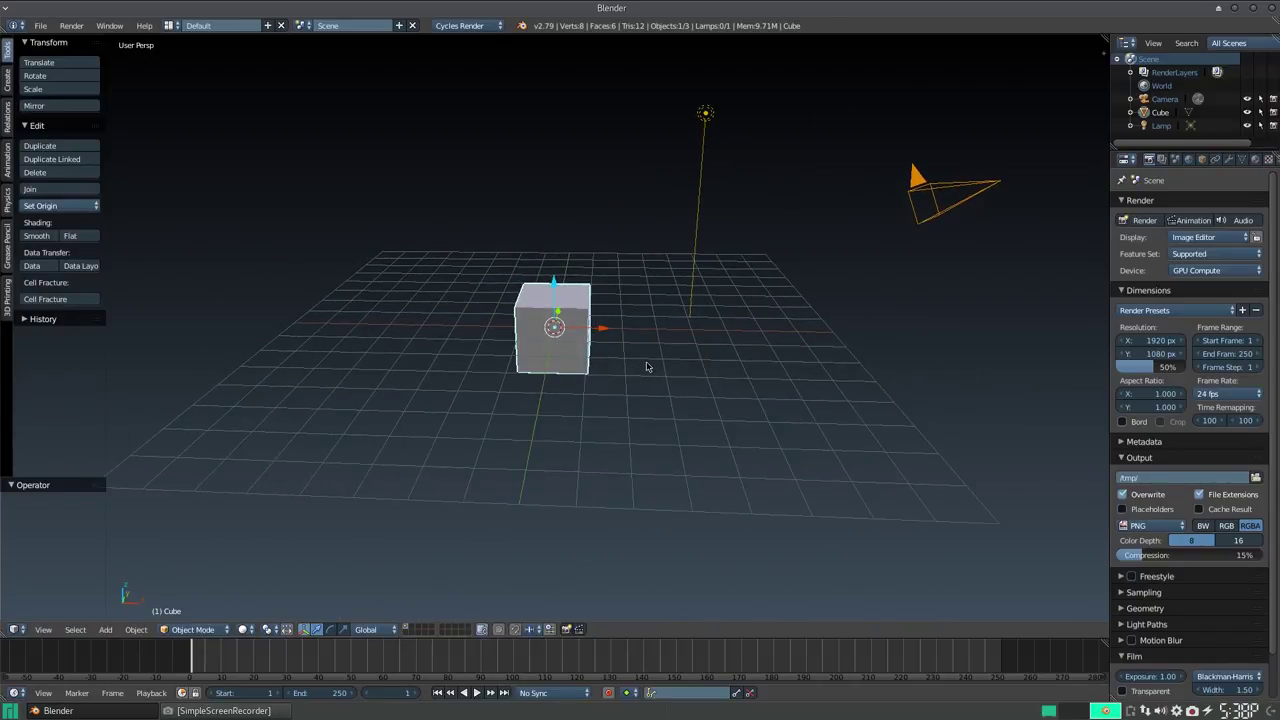
mouse_move(646, 367)
middle_mouse_down()
mouse_move(560, 398)
mouse_move(586, 394)
middle_mouse_up()
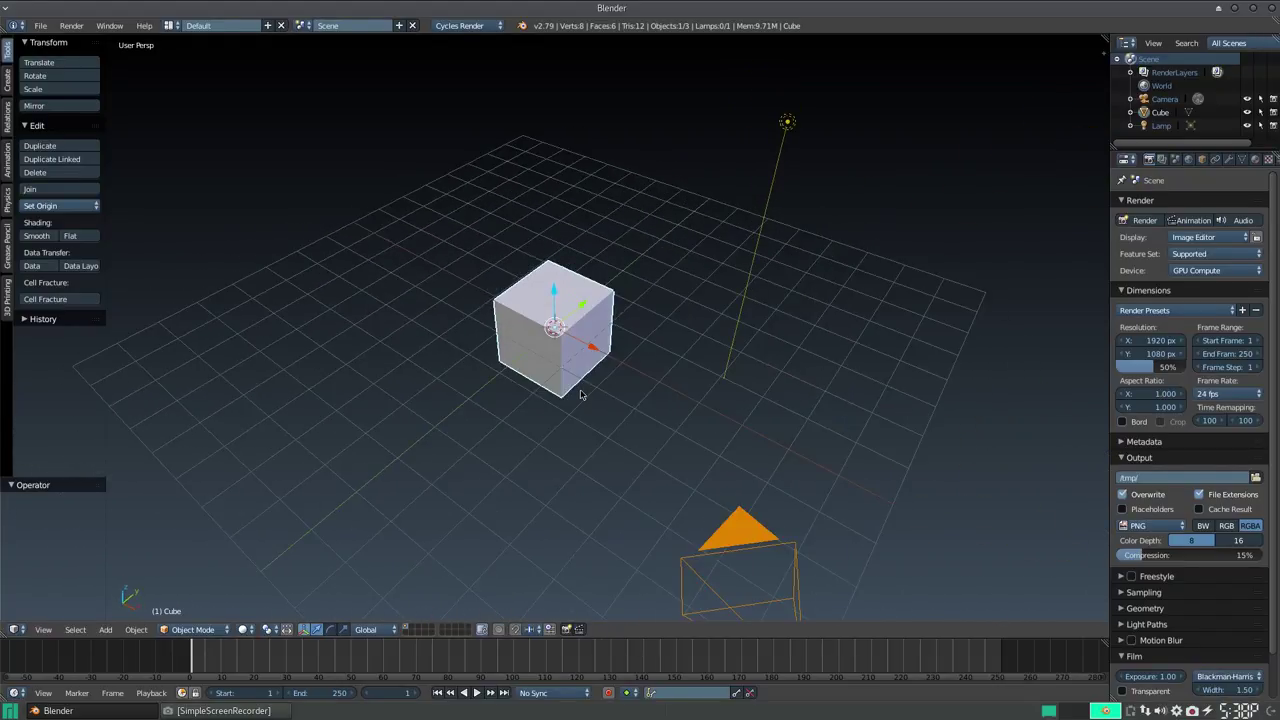
scroll(583, 391, "down", 1)
mouse_move(506, 400)
middle_mouse_down()
mouse_move(549, 486)
mouse_move(569, 434)
mouse_move(589, 429)
middle_mouse_up()
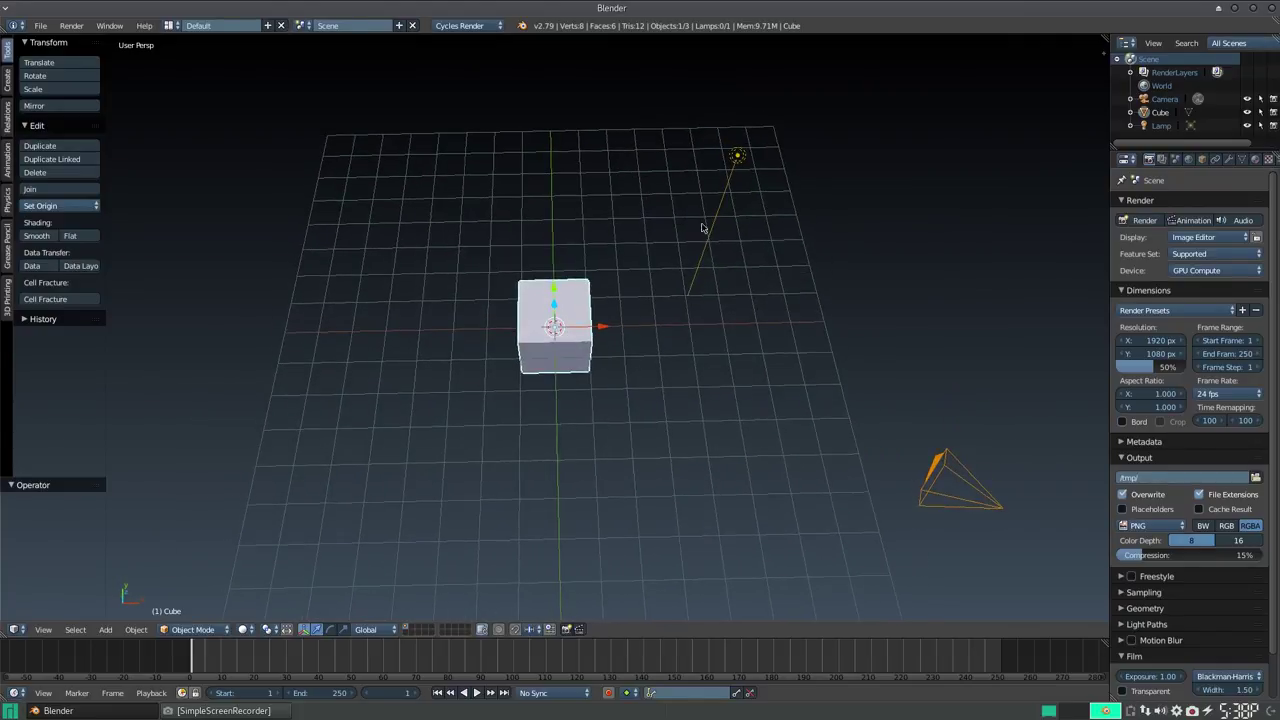
right_click(736, 157)
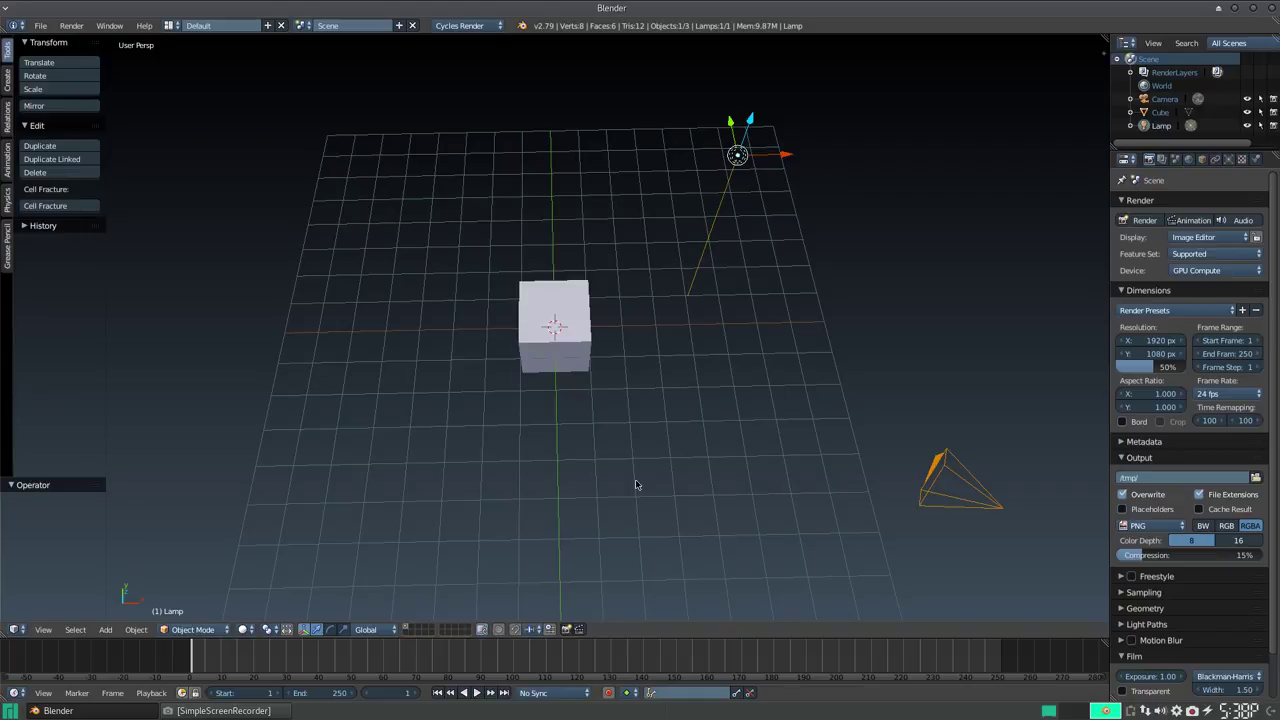
Delete the default lamp, leaving only the cube and camera.
key("x")
left_click(757, 176)
middle_click_drag(535, 373, 512, 312)
key("shift+a")
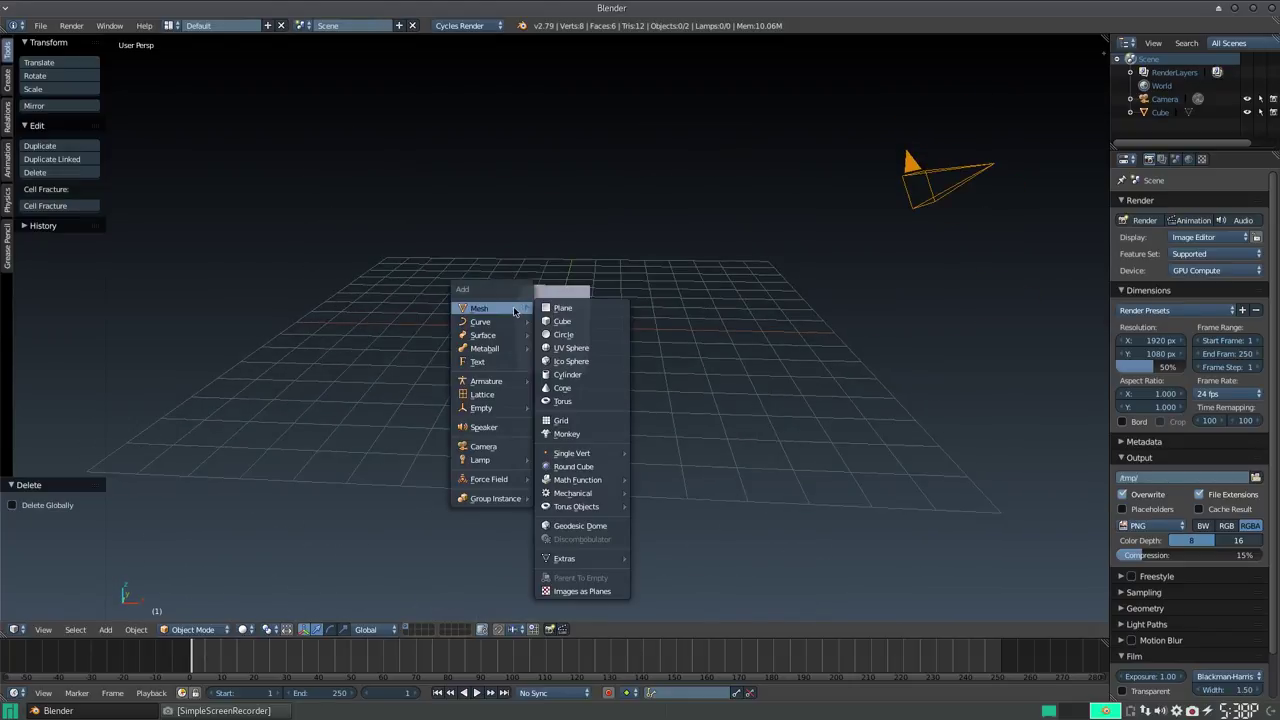
mouse_move(481, 460)
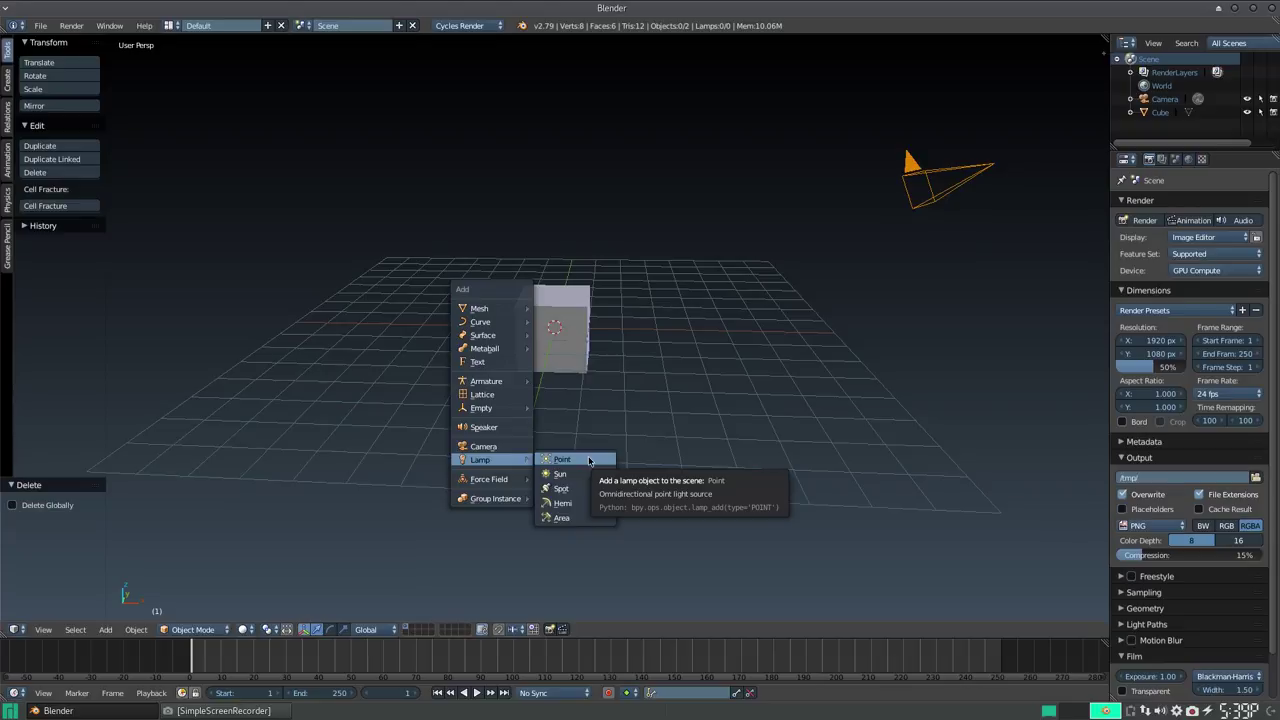
Add a point lamp and move it about 3.5 units along Y and 4 units up.
left_click(589, 461)
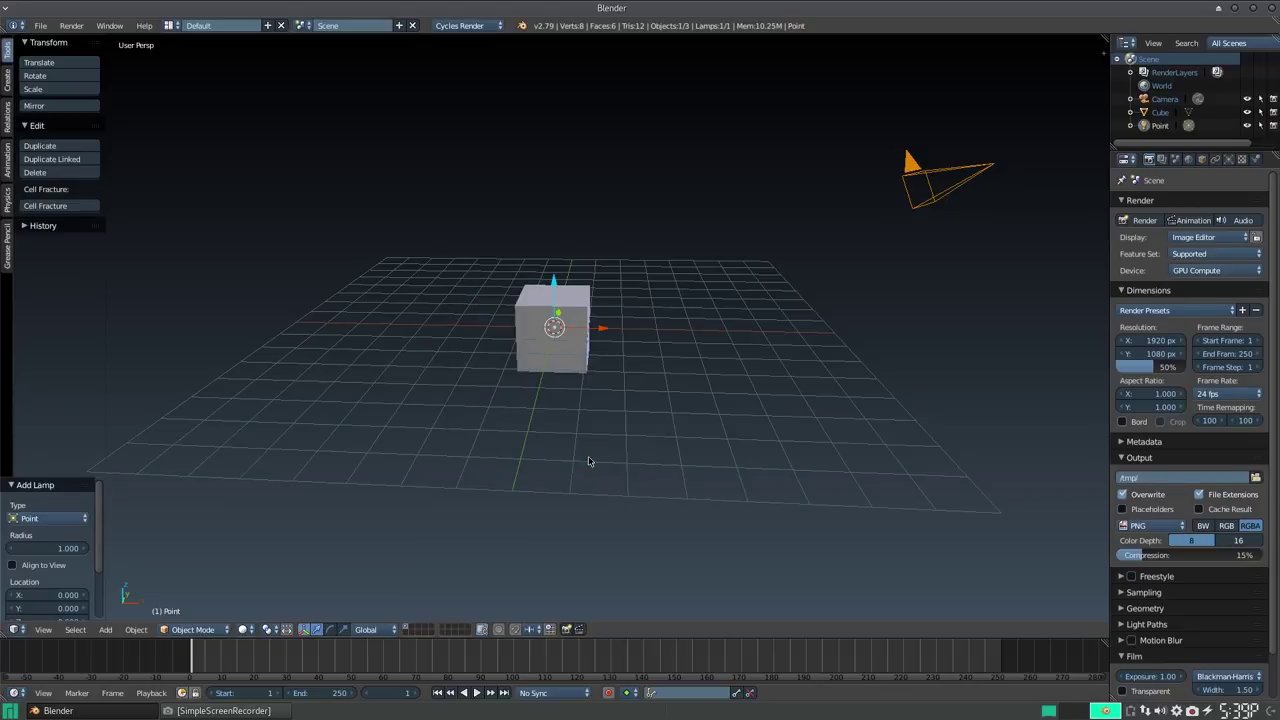
middle_click_drag(589, 540, 573, 327)
key("g")
key("y")
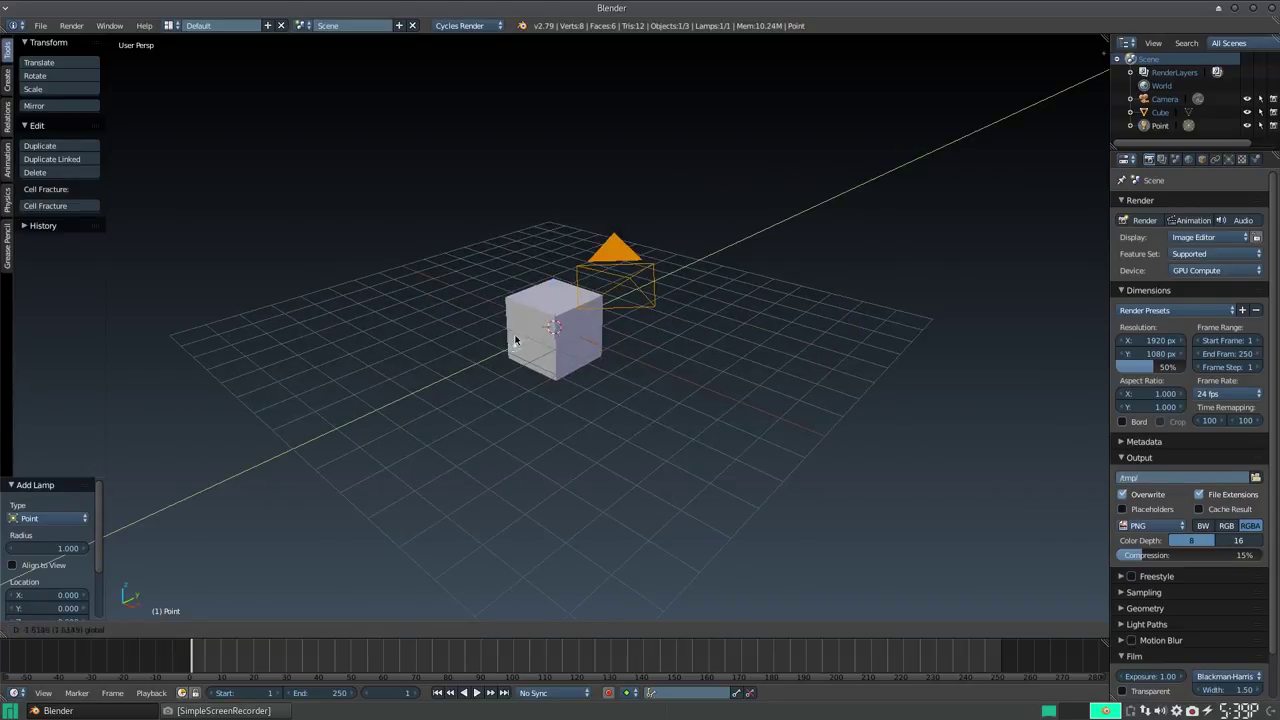
left_click(468, 360)
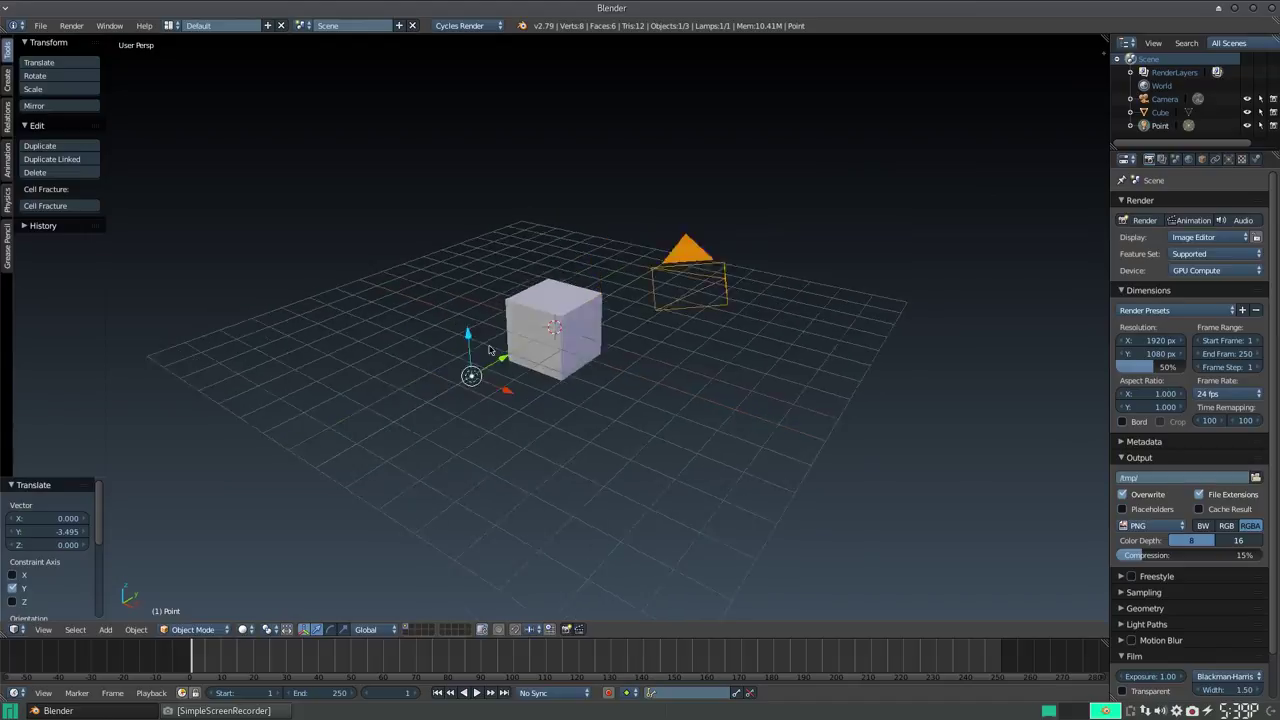
middle_click_drag(455, 343, 518, 215)
key("g")
key("z")
left_click(518, 168)
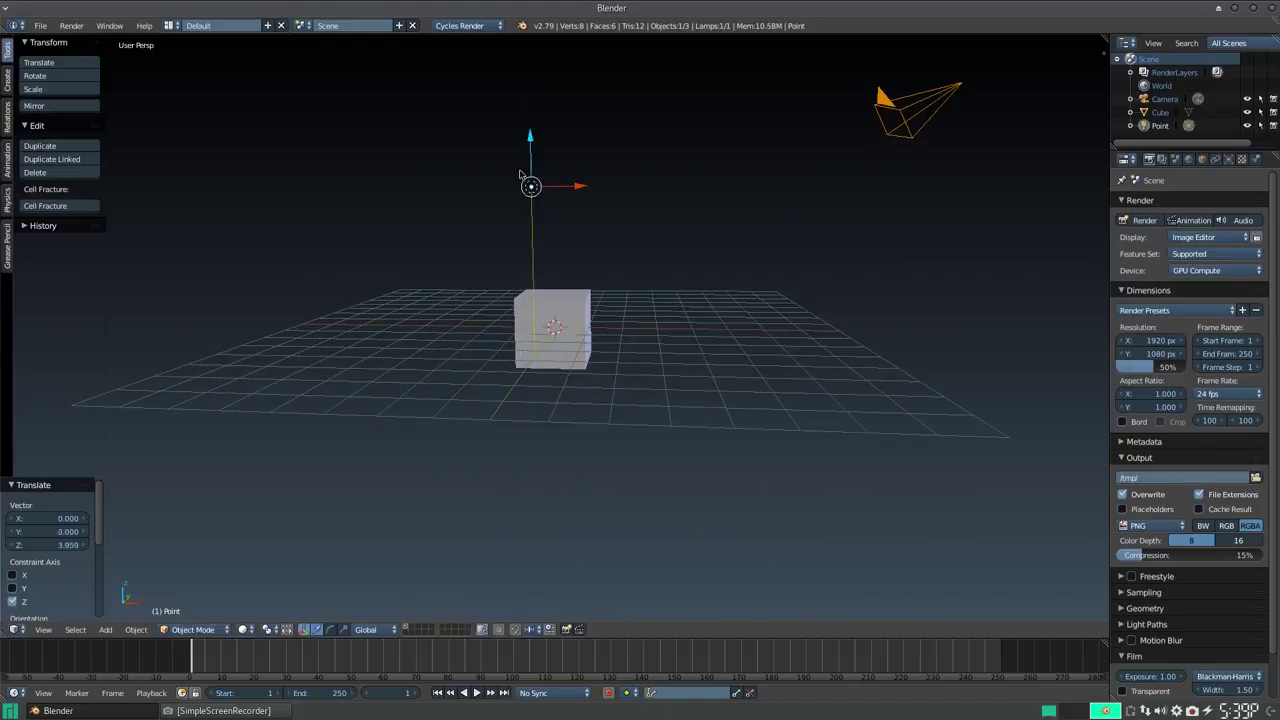
Raise the cube 1 unit along Z with G Z 1.
right_click(556, 346)
type("gz1")
key("Return")
key("shift+a")
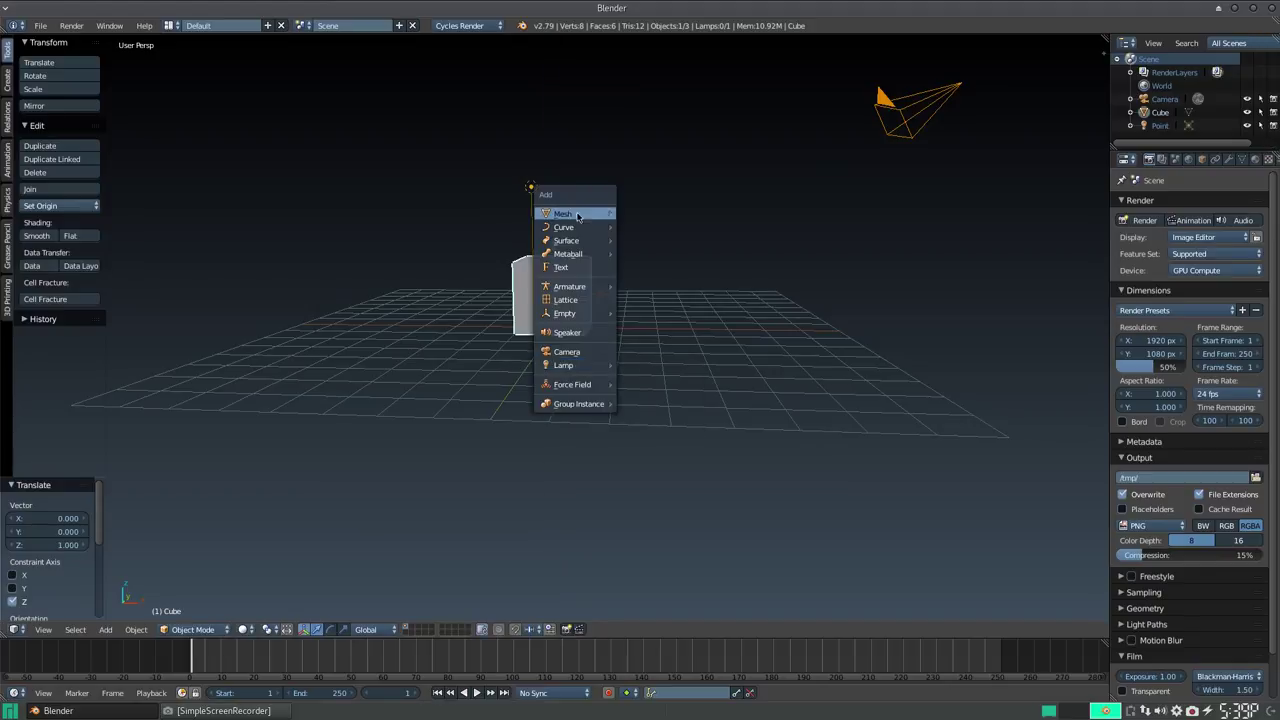
Add a ground plane and scale it about 7 times.
mouse_move(566, 214)
left_click(660, 215)
key("s")
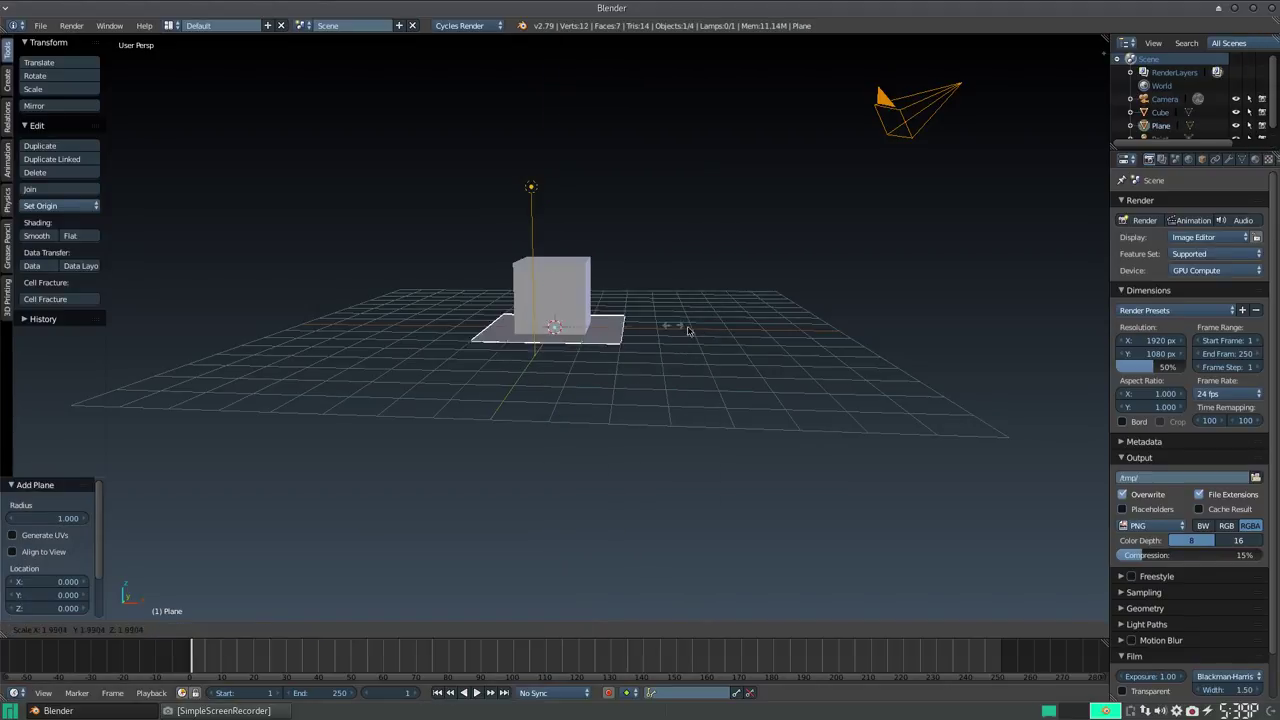
left_click(974, 380)
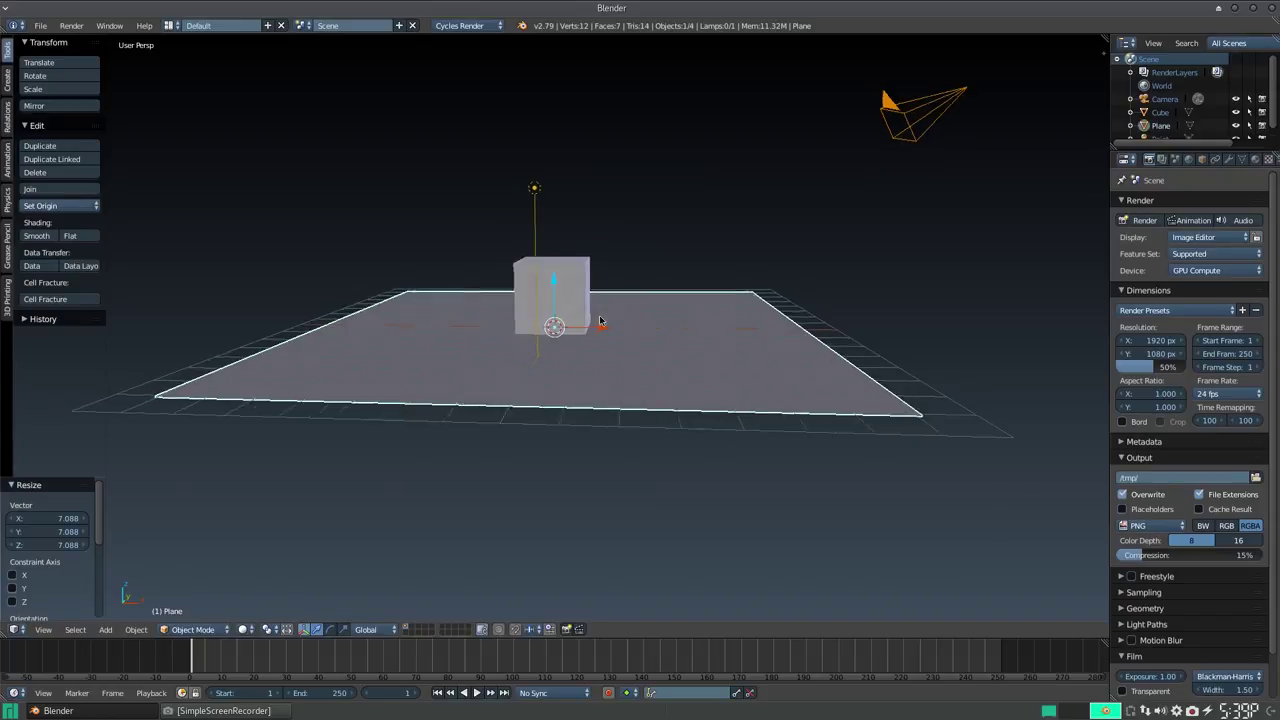
middle_click_drag(655, 320, 669, 334)
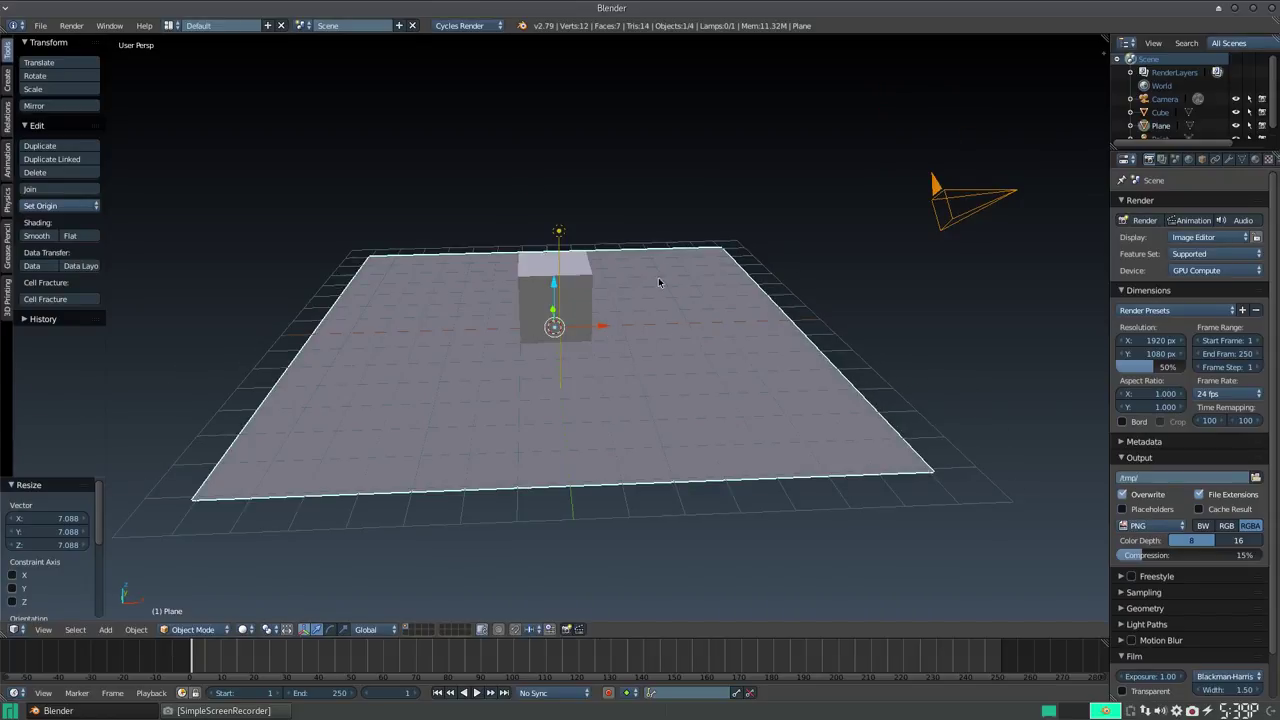
Preview the lit scene in Cycles rendered shading, then return to solid shading.
key("shift+z")
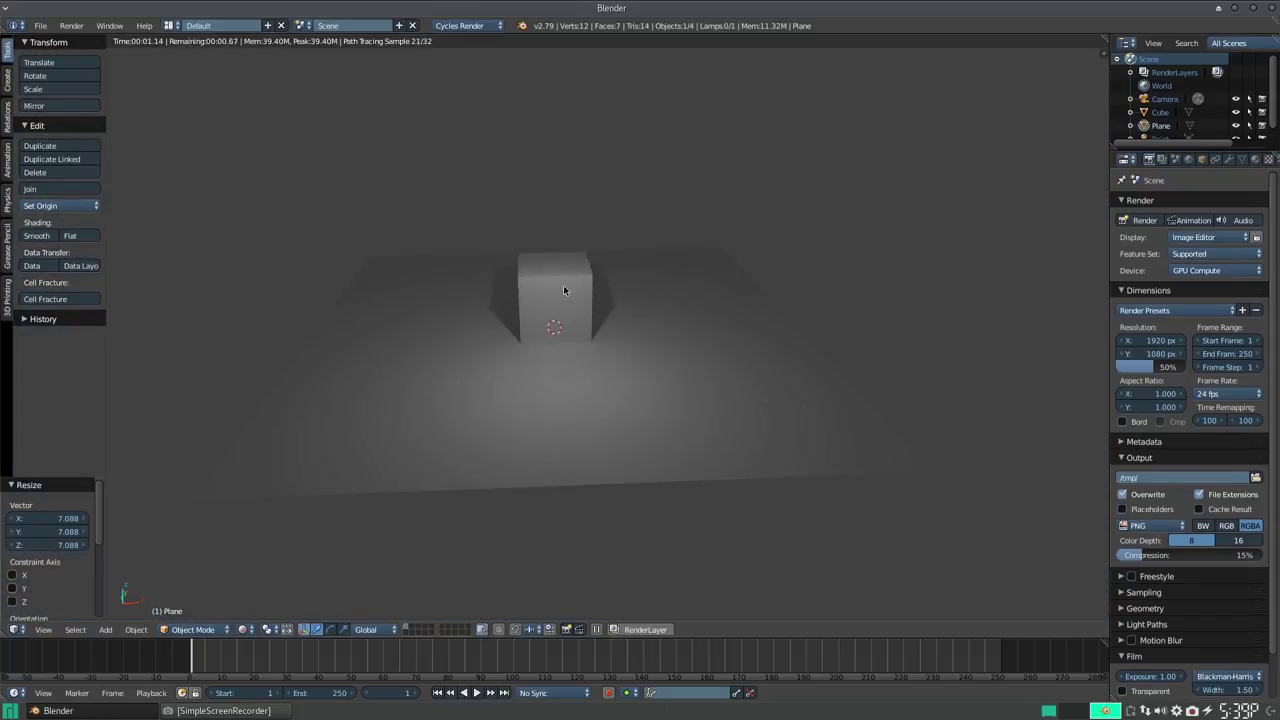
middle_click_drag(611, 319, 554, 320)
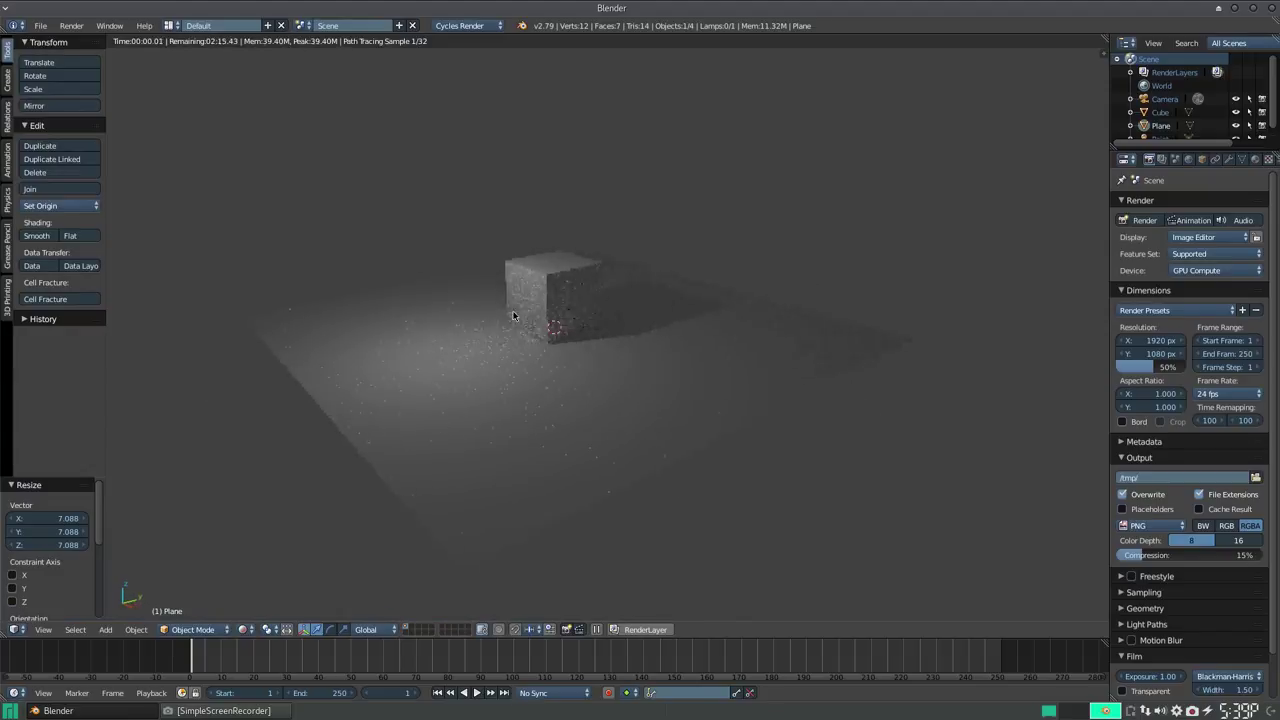
middle_click_drag(471, 306, 613, 332)
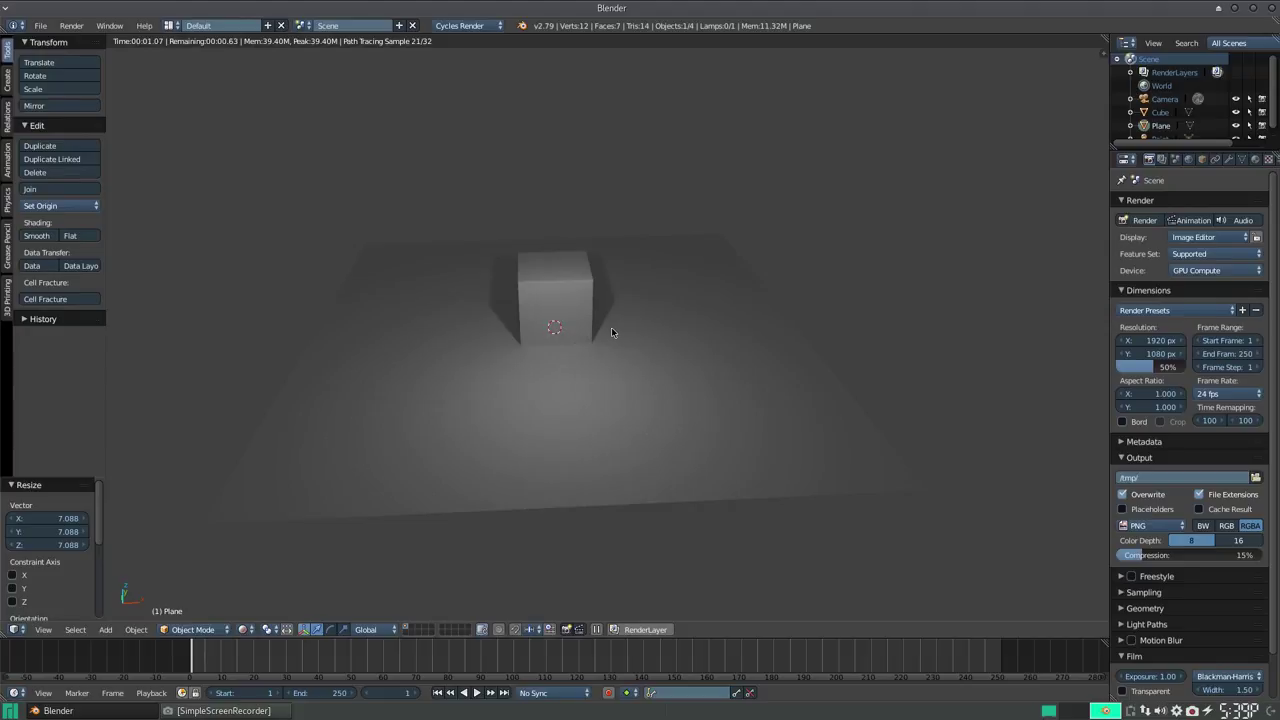
key("shift+z")
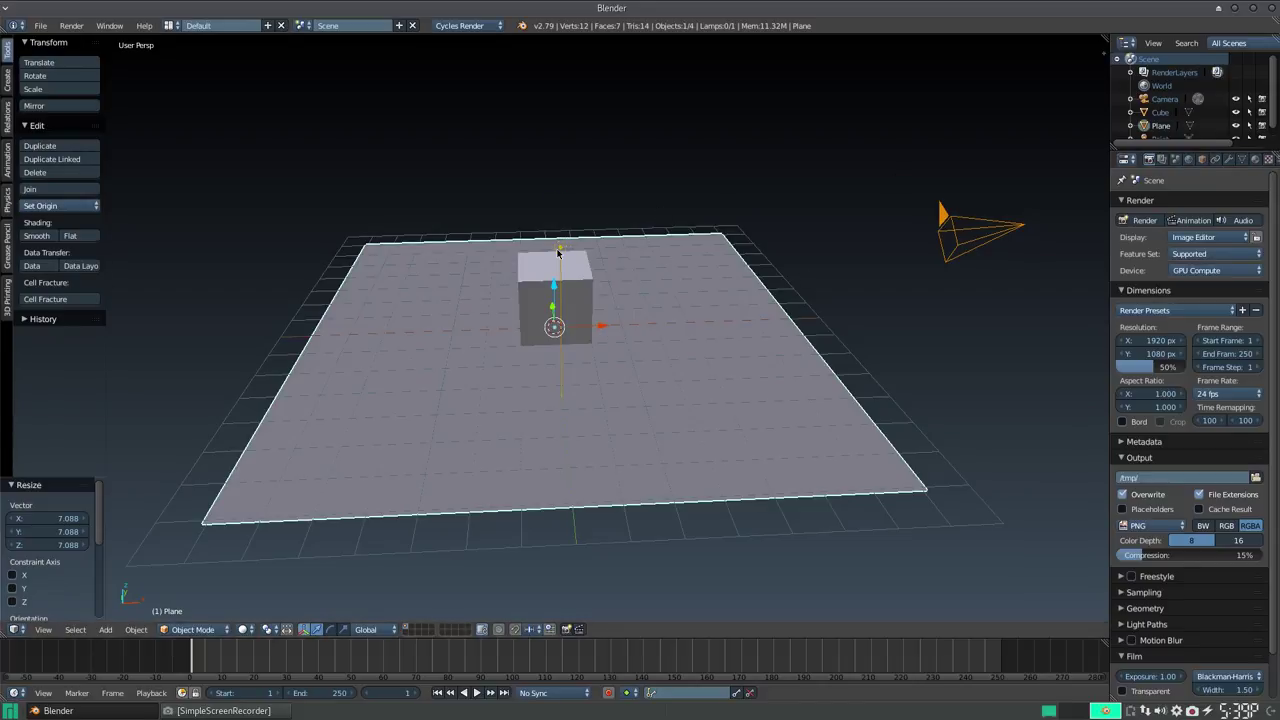
Select the point lamp, switch to rendered preview, and set its size to 1.
right_click(558, 250)
left_click(1228, 160)
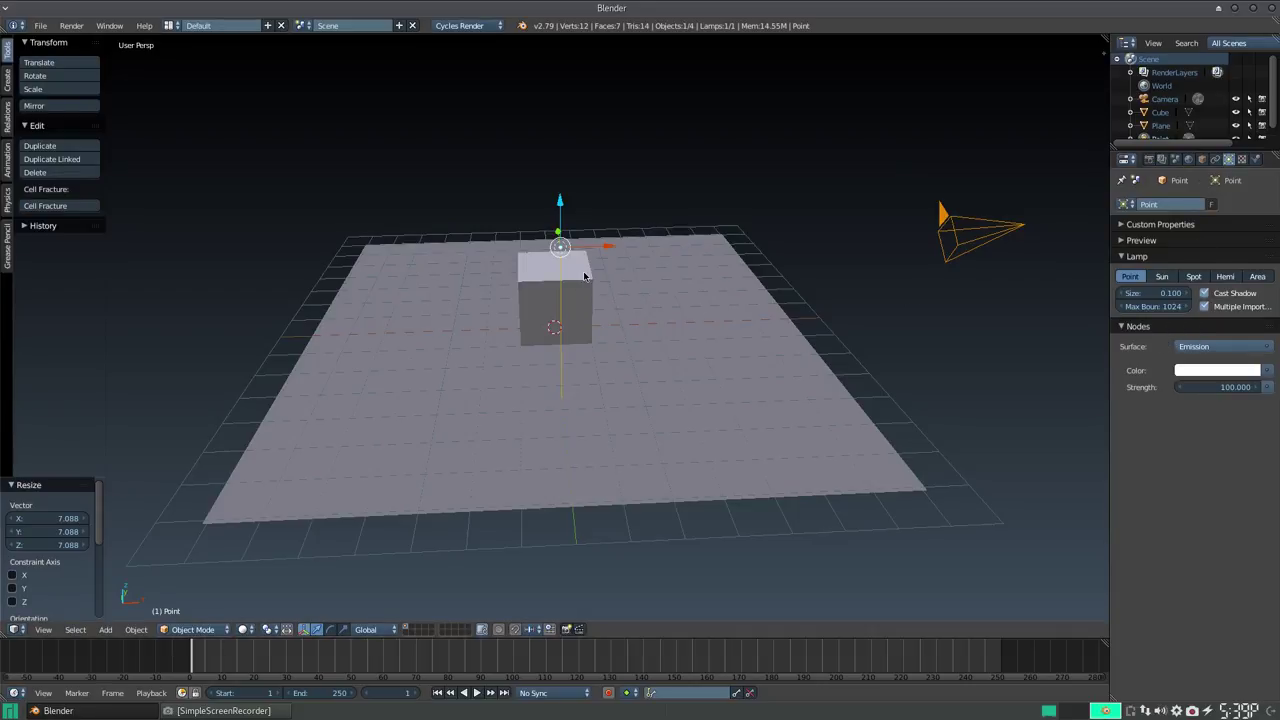
key("shift+z")
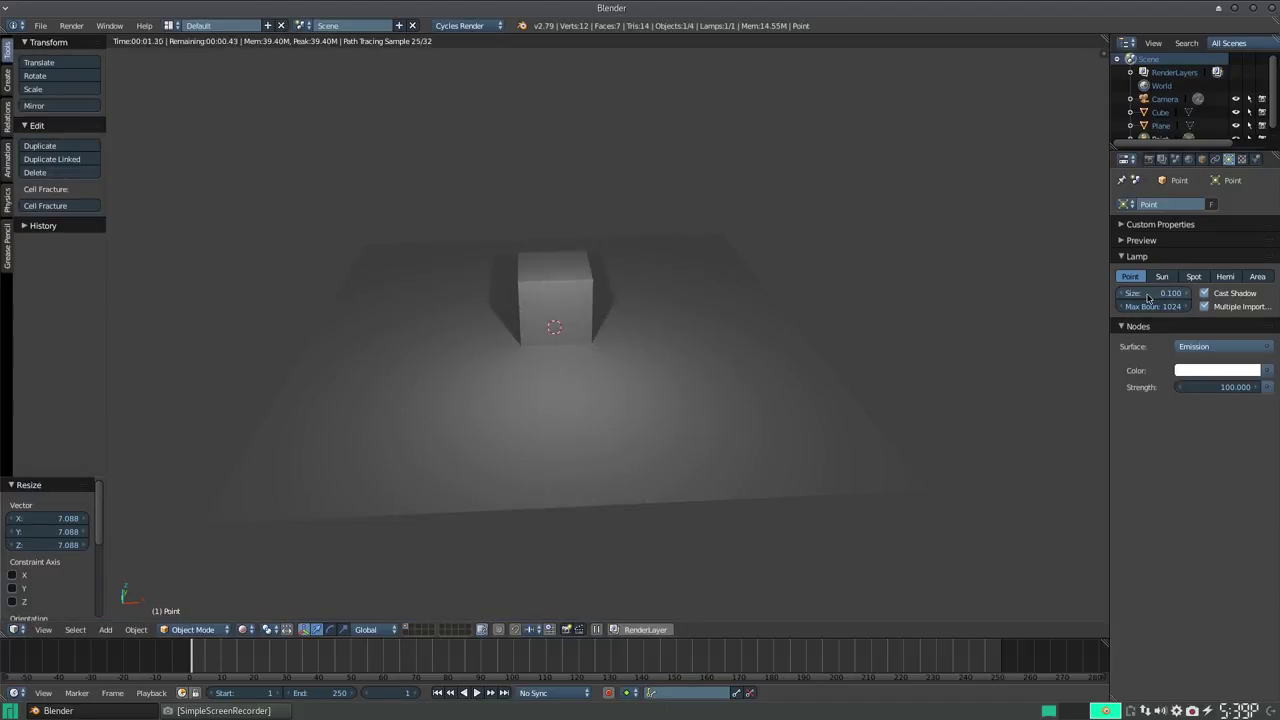
left_click(1148, 297)
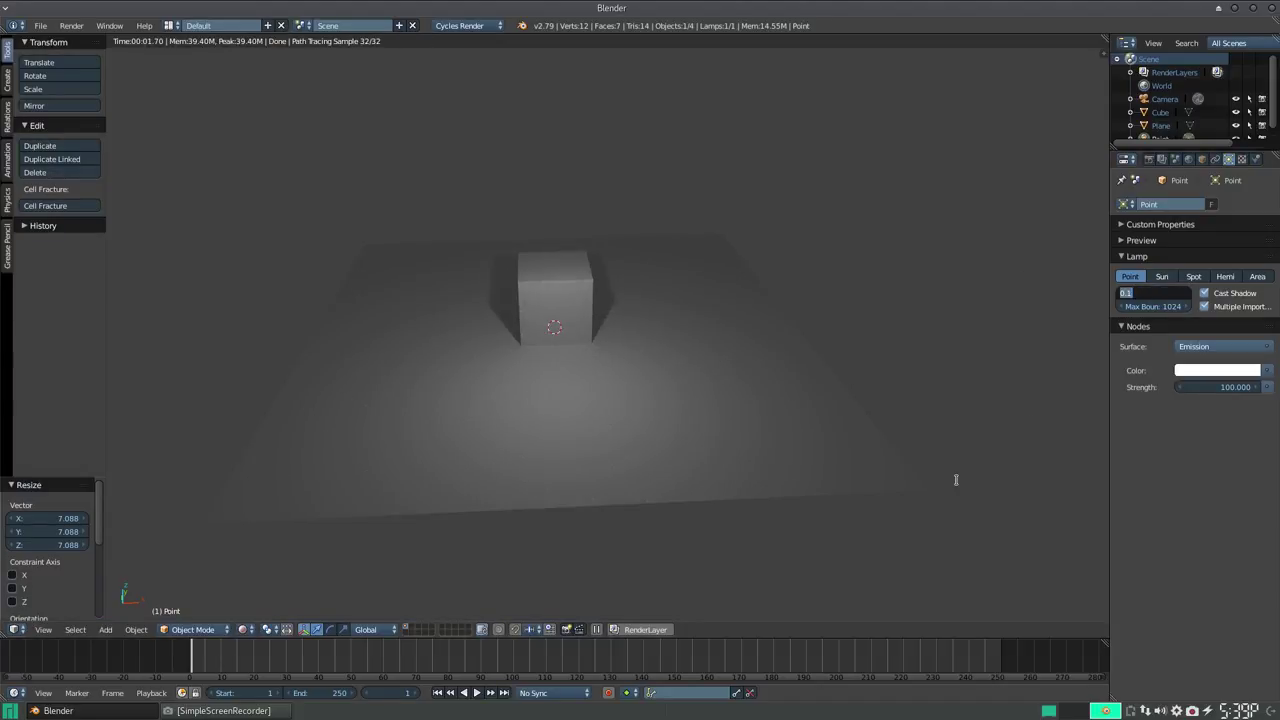
type("1")
key("Return")
Increase the lamp size to 10 and return the viewport to solid shading.
left_click_drag(1156, 296, 1186, 273)
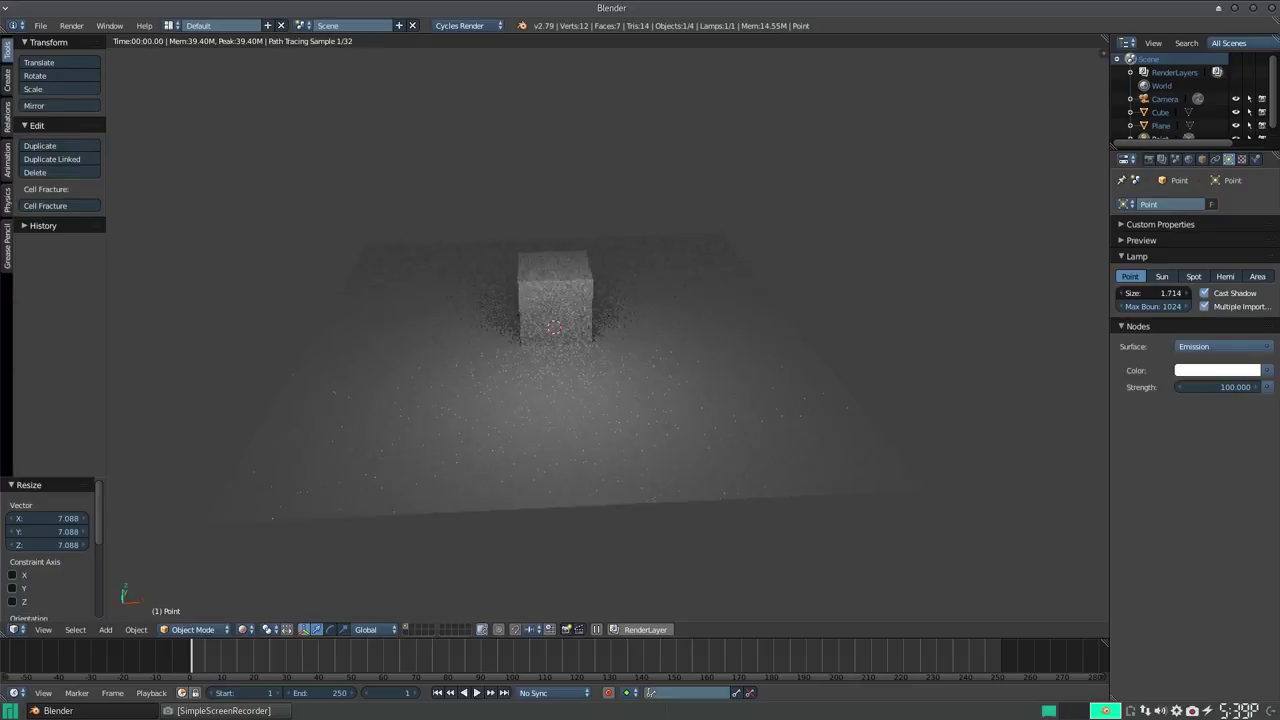
left_click(1150, 293)
type("10")
key("Return")
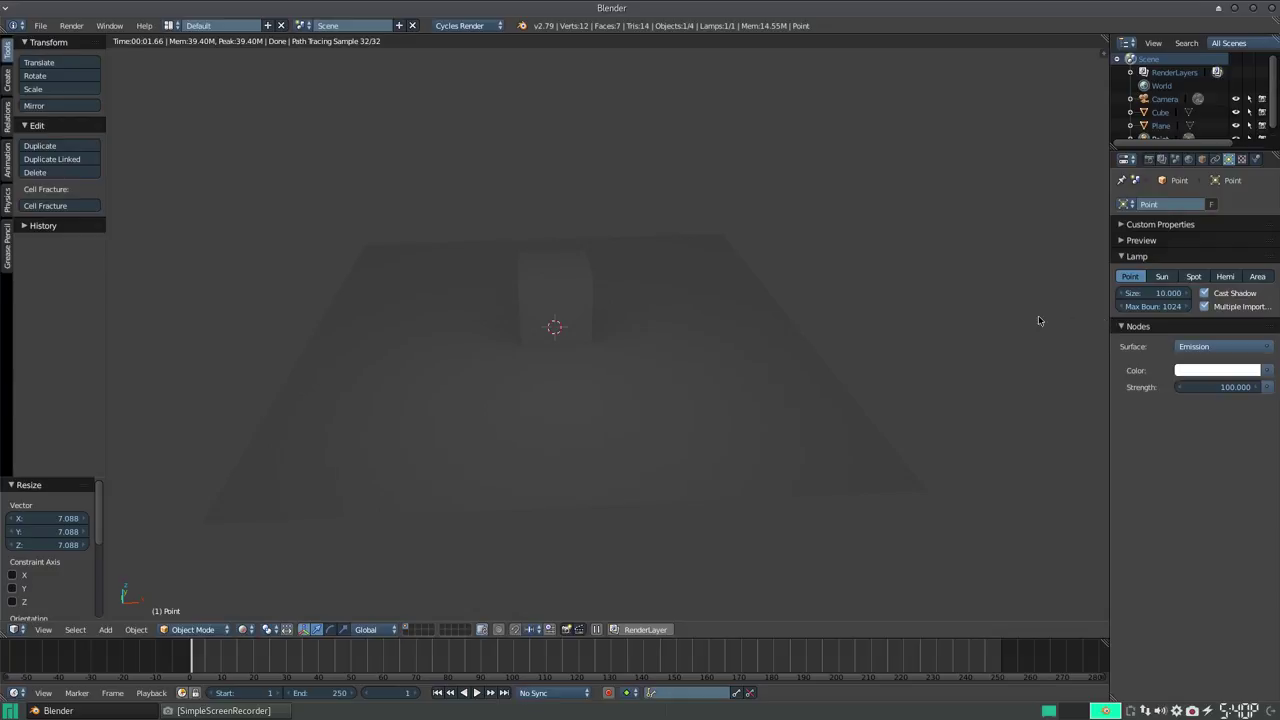
key("shift+z")
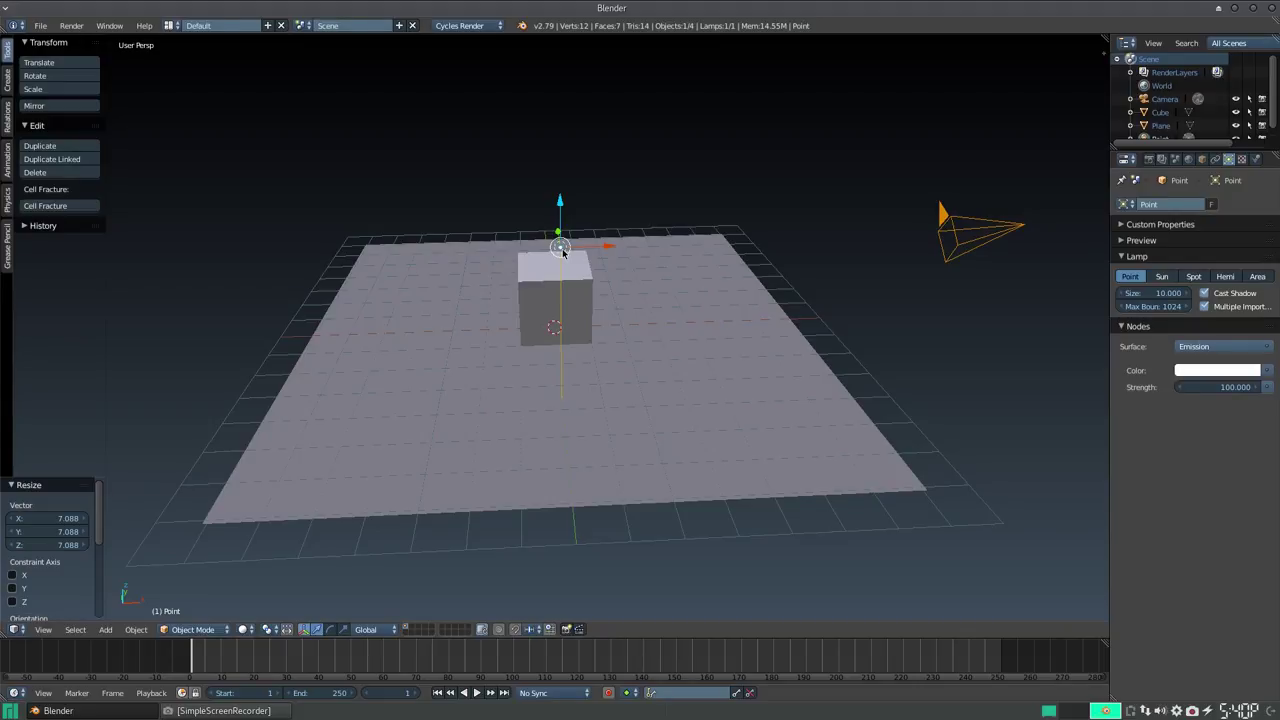
Switch to rendered preview and set the lamp size to 1.
key("shift+z")
left_click(1157, 293)
type("1")
key("Return")
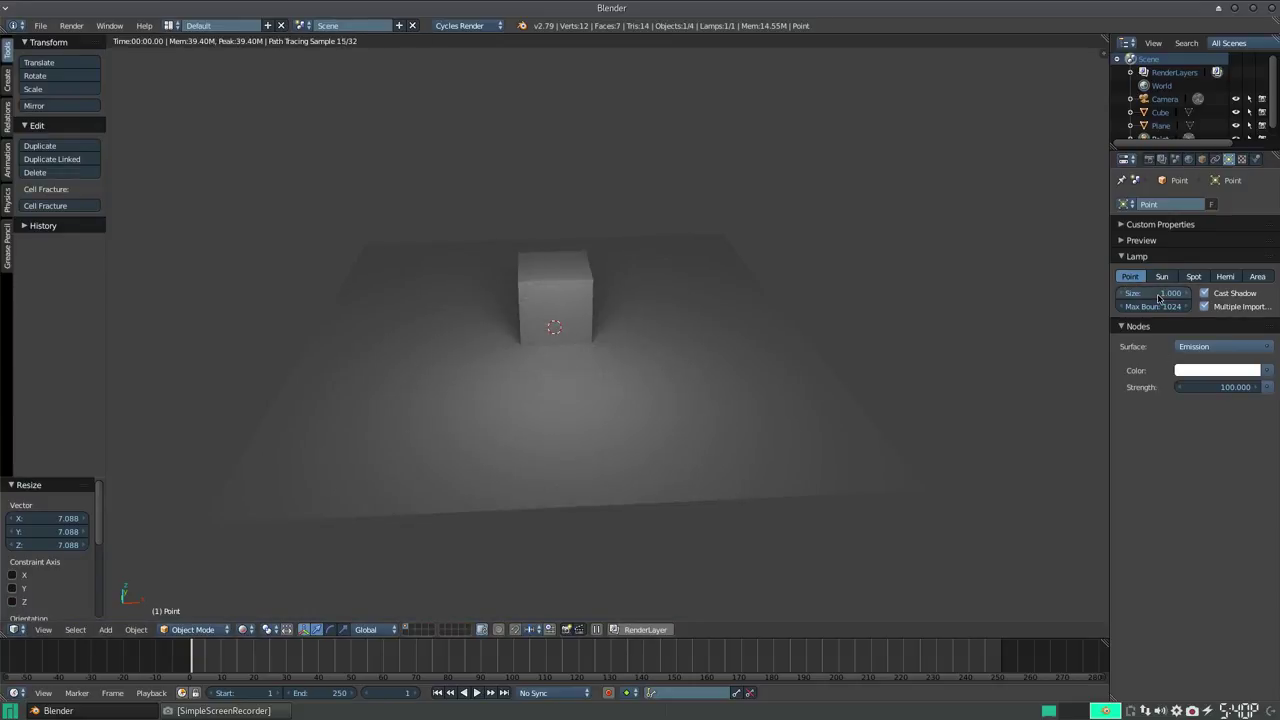
Try a lamp size of 0.01, undo it, then set the size to 0.1.
left_click(1157, 295)
key("BackSpace")
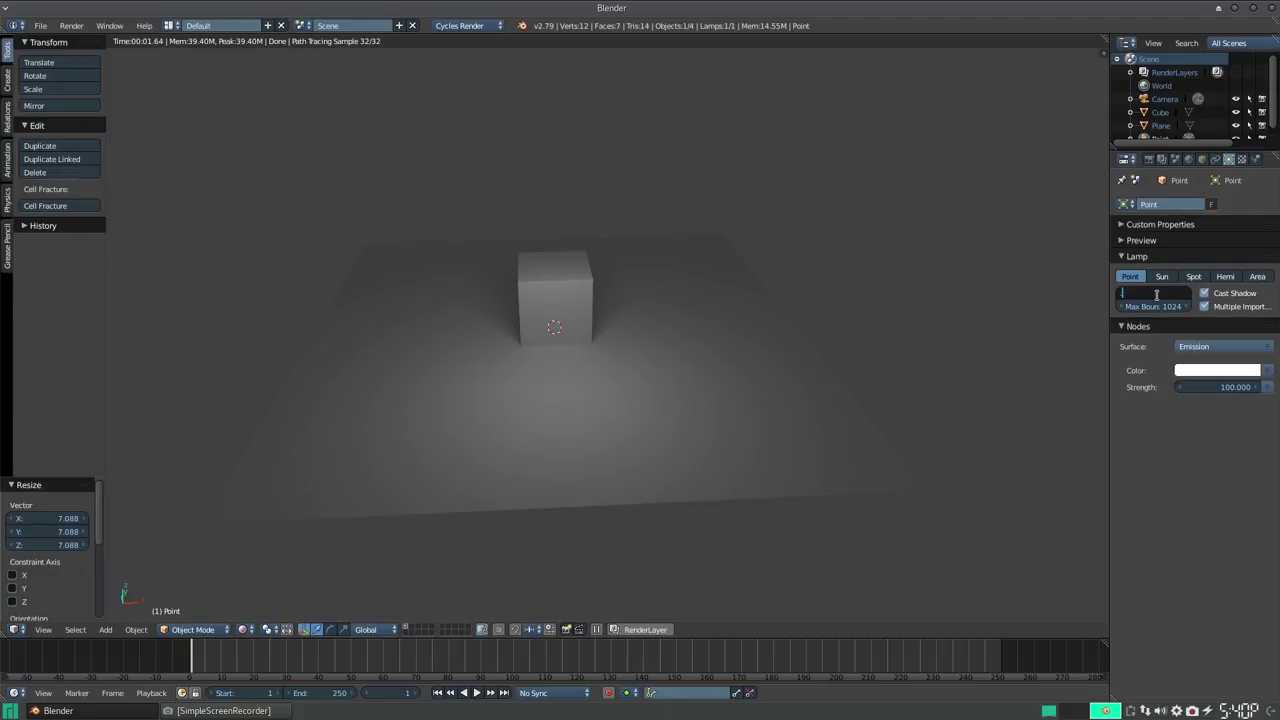
type(".01")
key("Return")
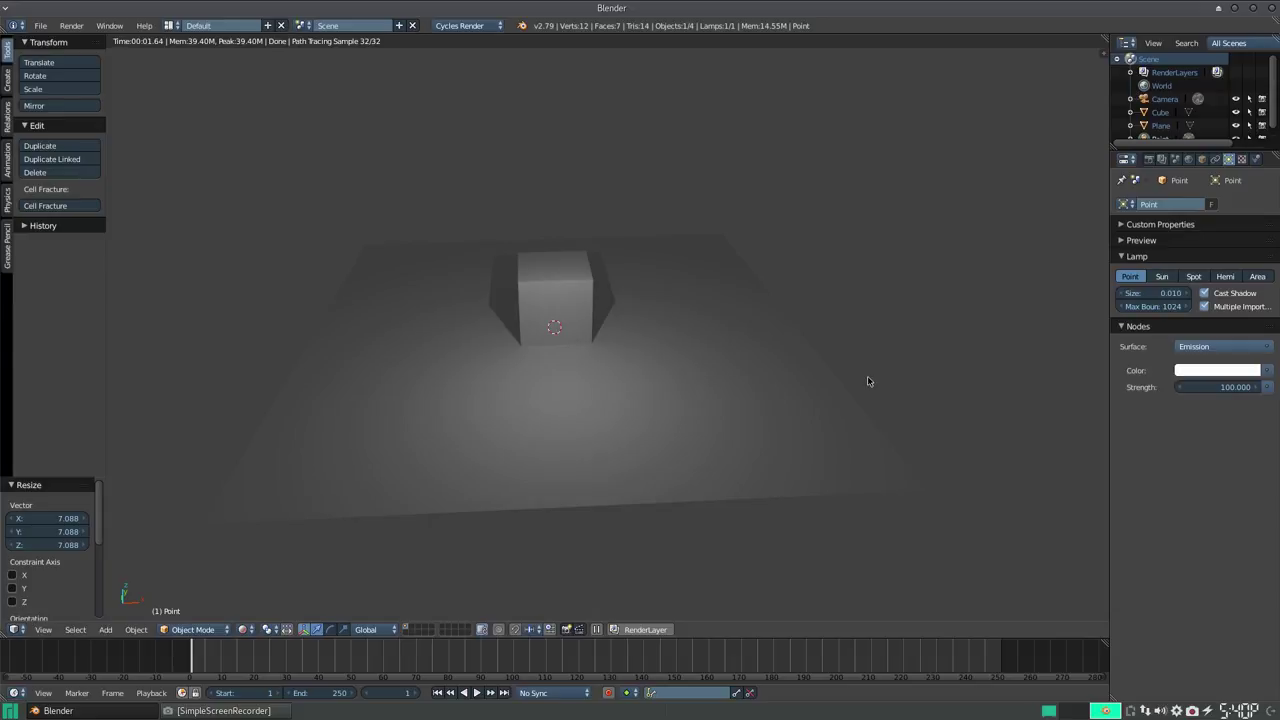
key("ctrl+z")
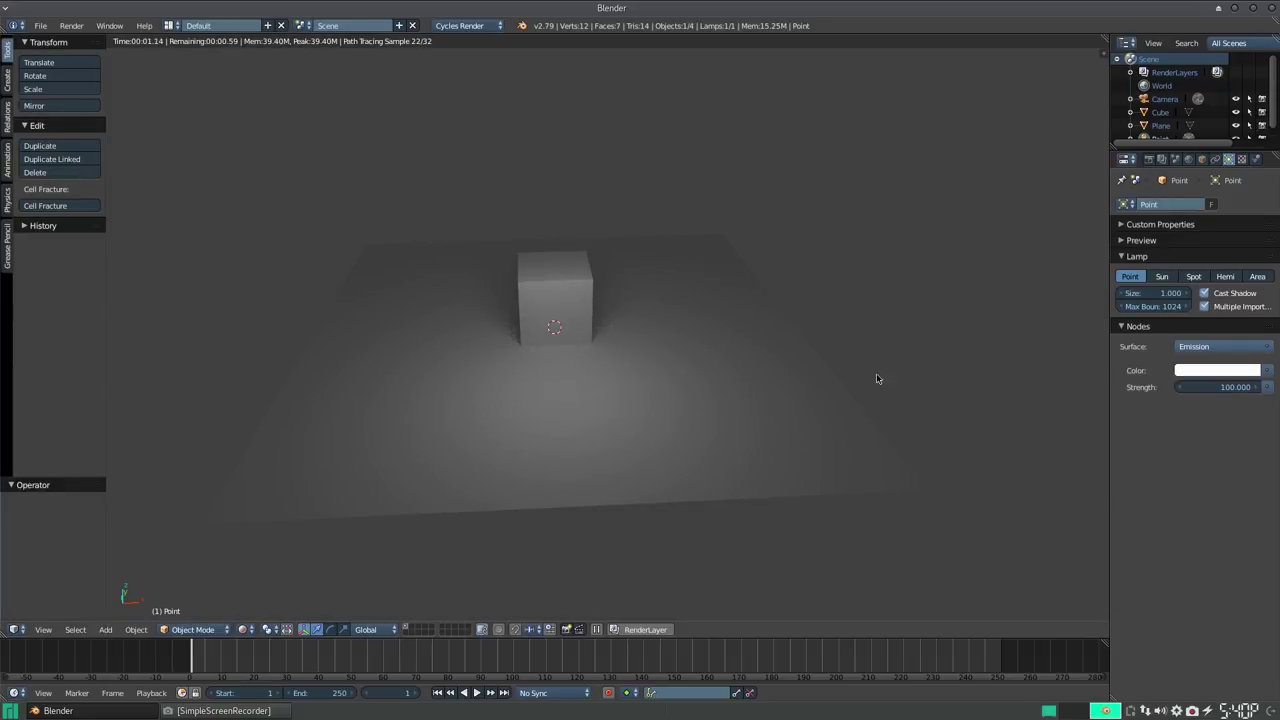
left_click(1156, 292)
type("0.1")
key("Return")
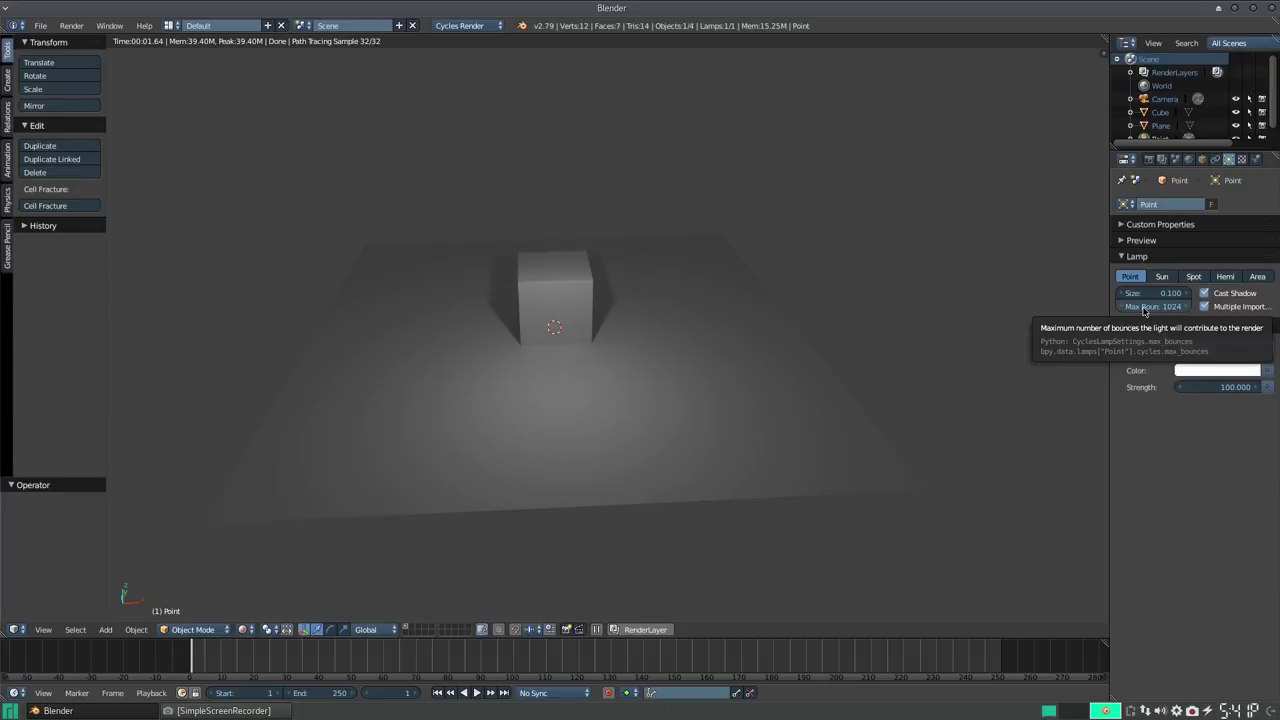
Set the point lamp's Max Bounces to 1 and zoom in on the cube.
left_click(1145, 309)
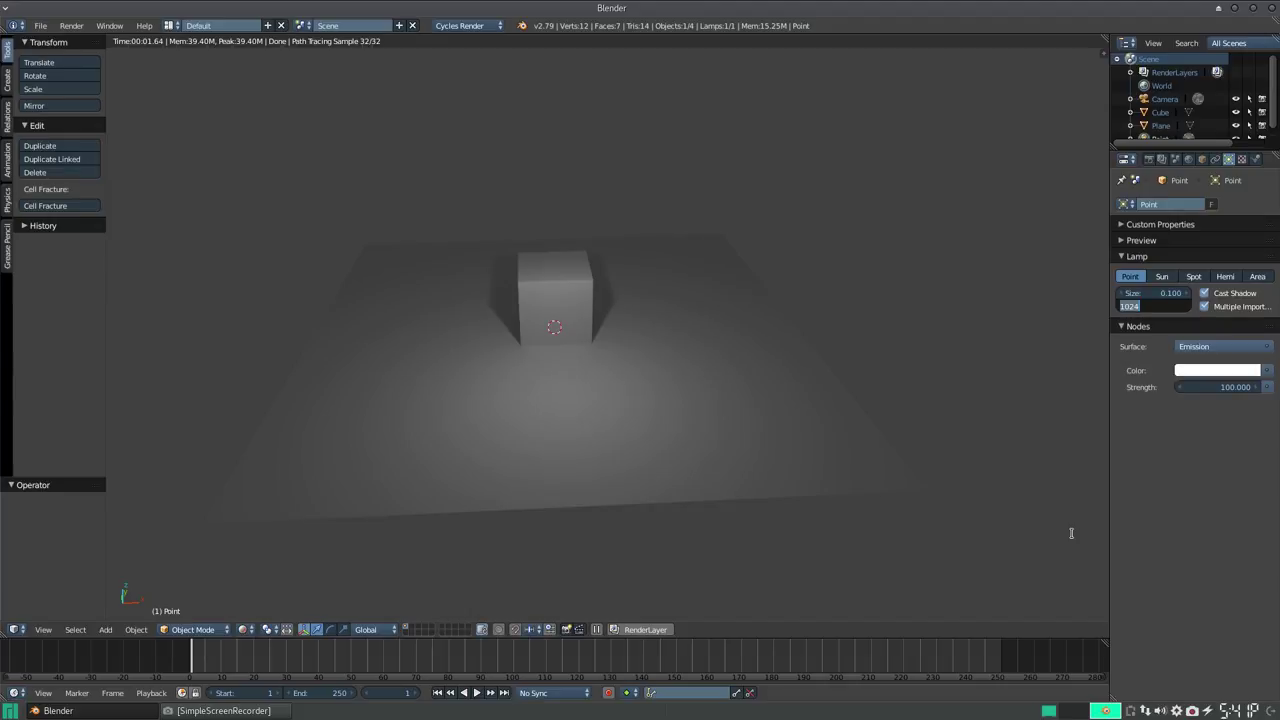
type("1")
key("Return")
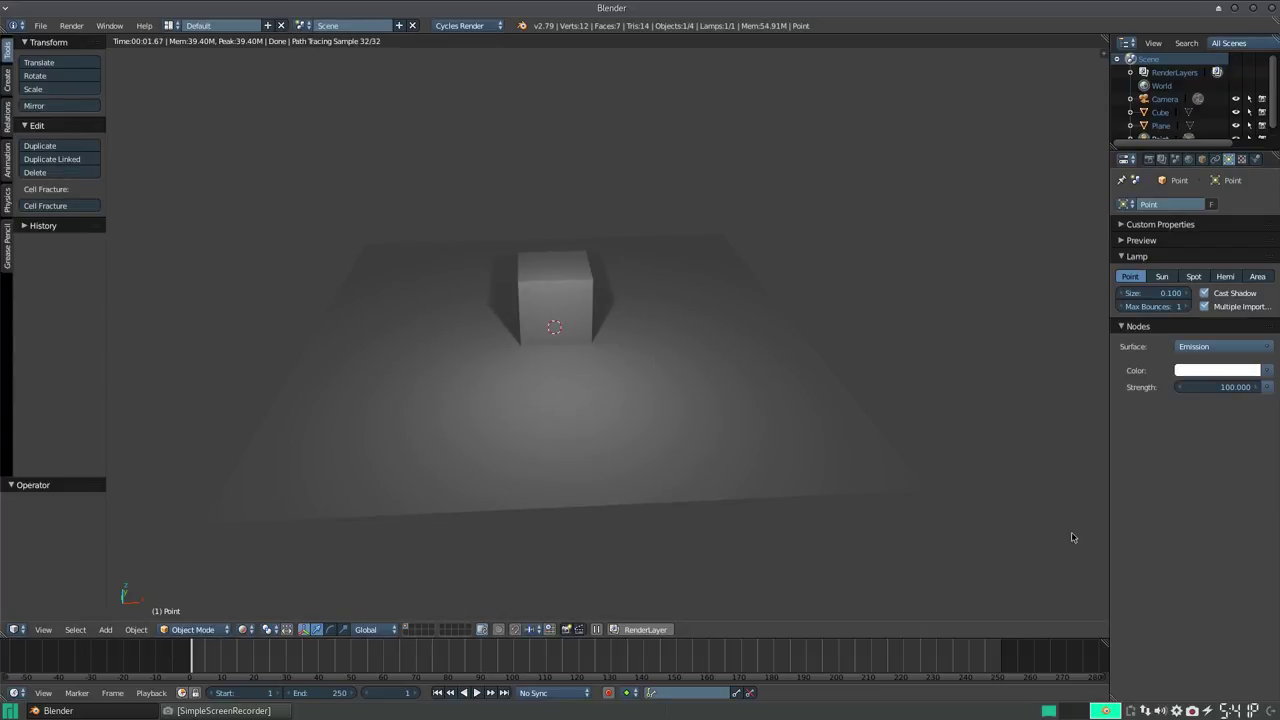
scroll(630, 244, "up", 3)
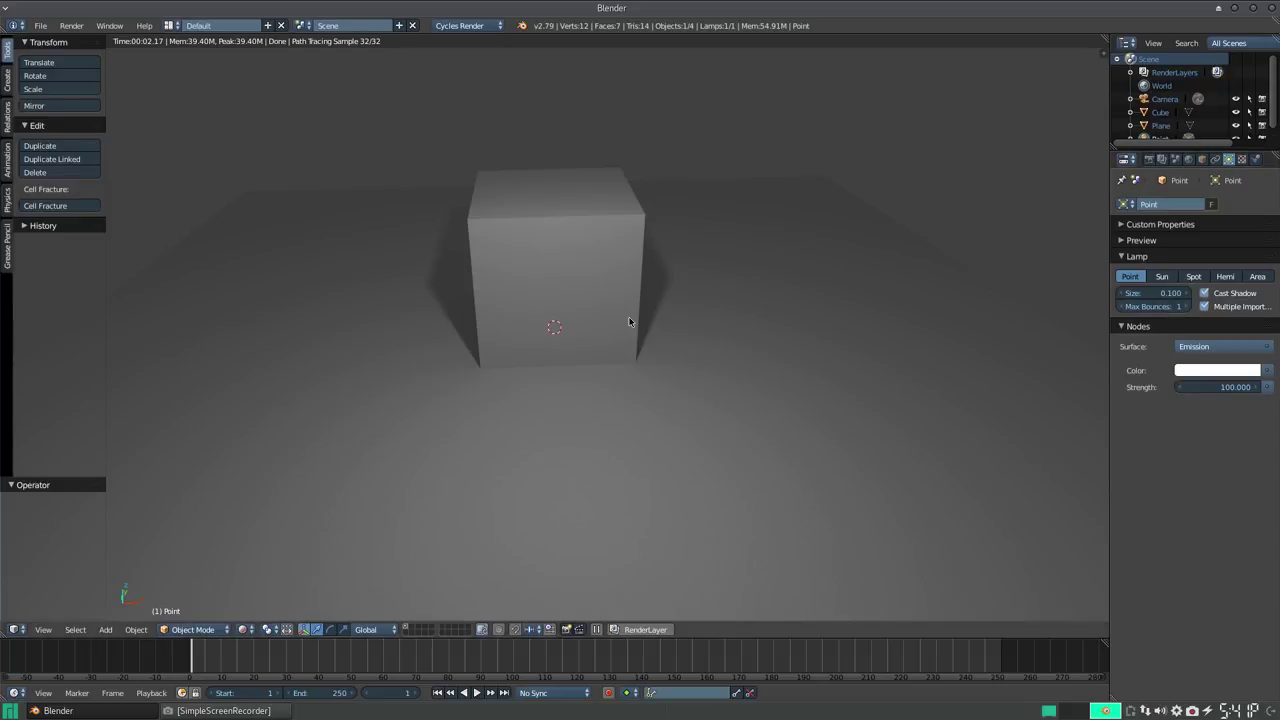
Undo the last three lamp edits, then shrink the lamp size to 0.01.
key("ctrl+z")
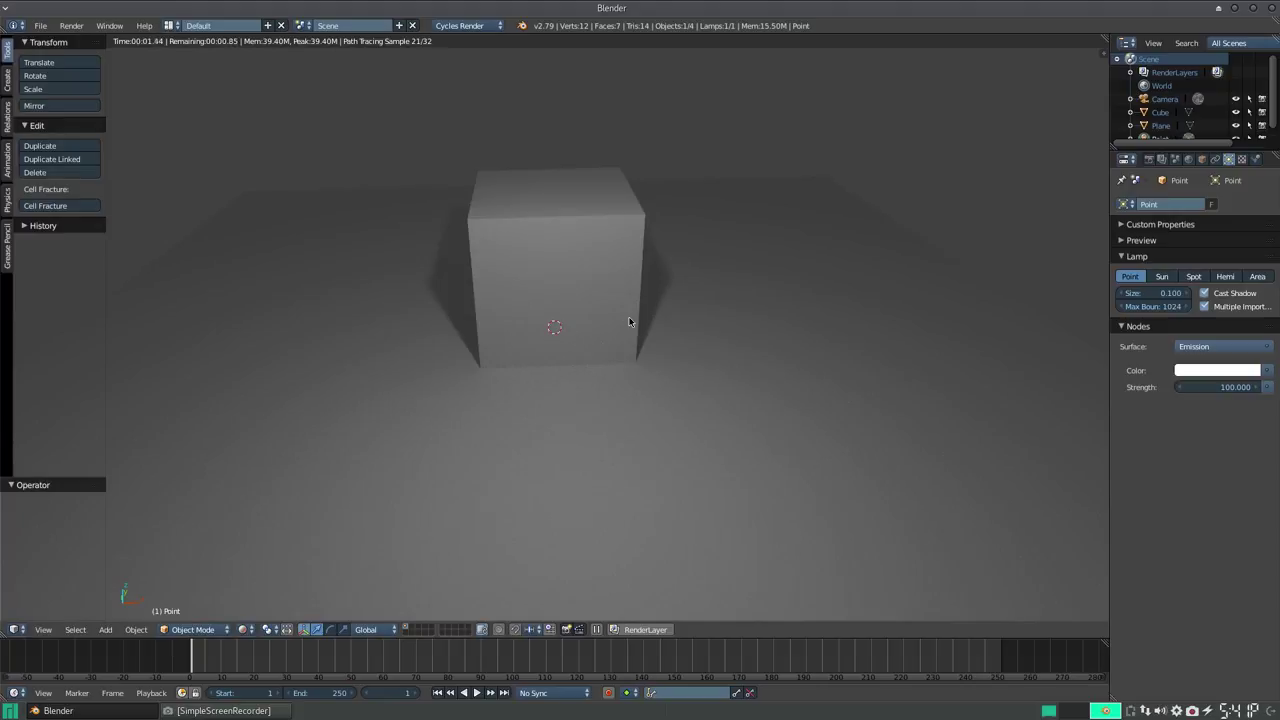
key("ctrl+z")
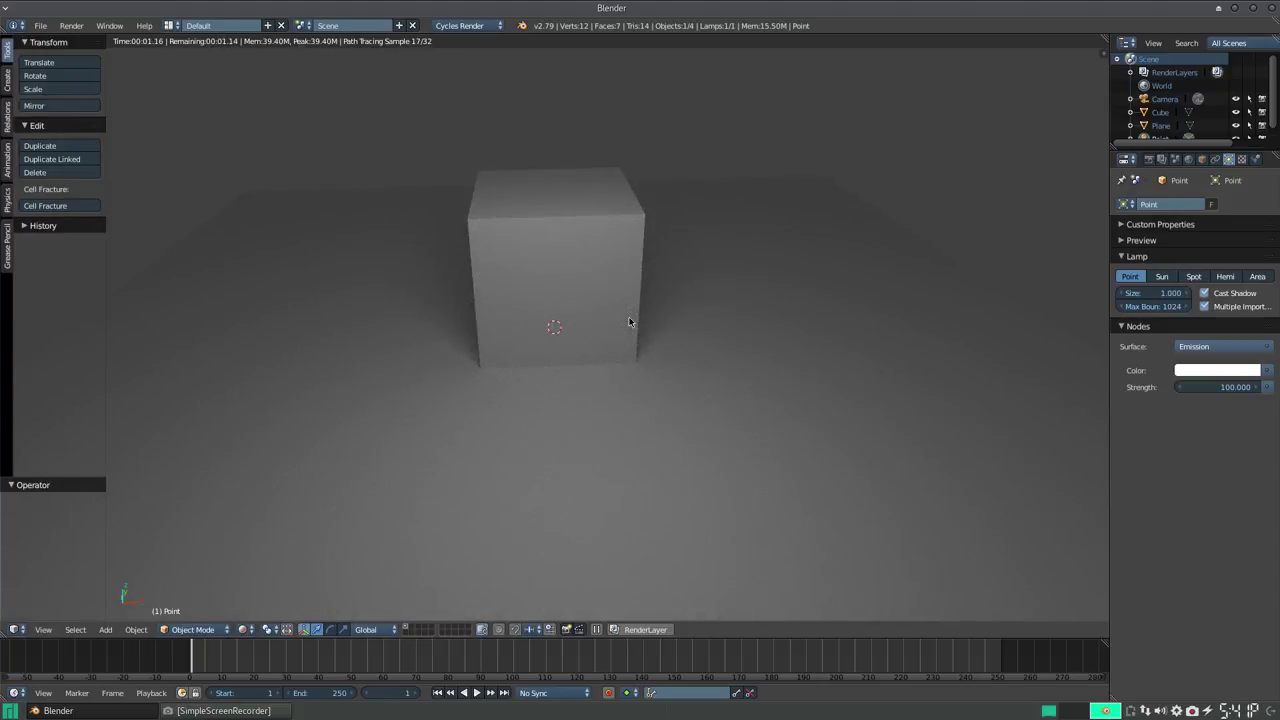
key("ctrl+z")
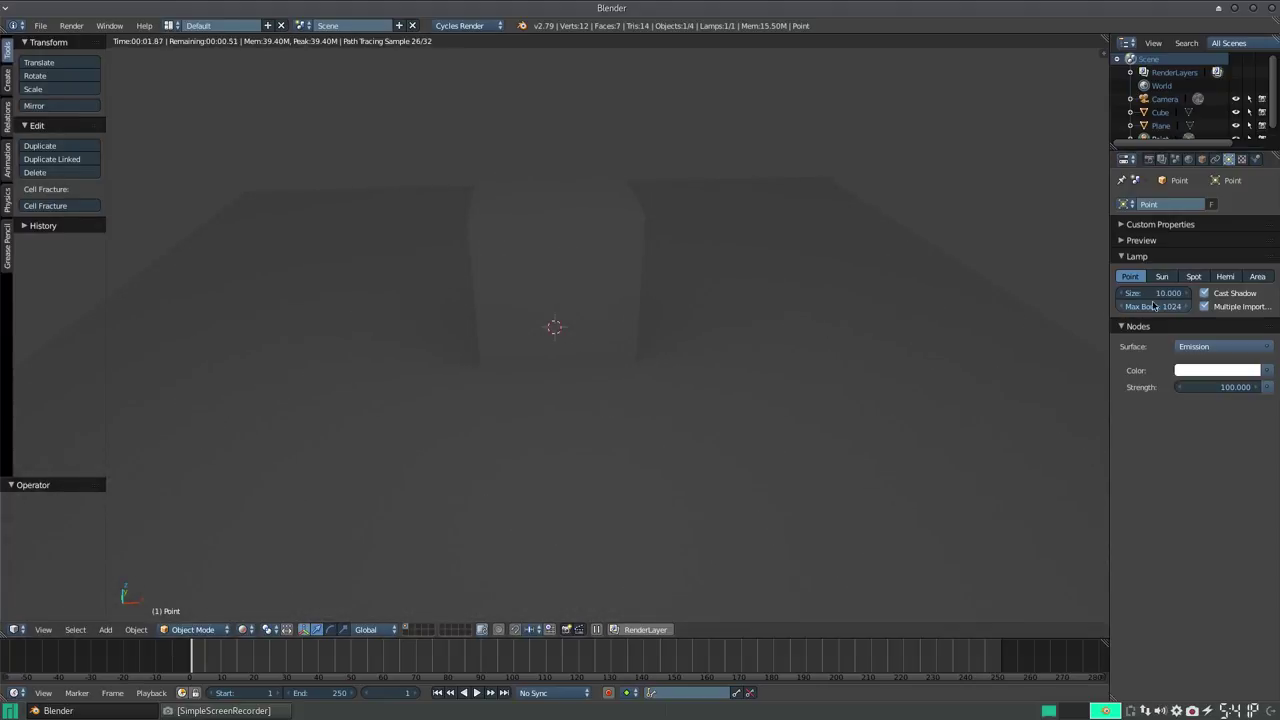
left_click(1162, 291)
type("0.1")
key("Return")
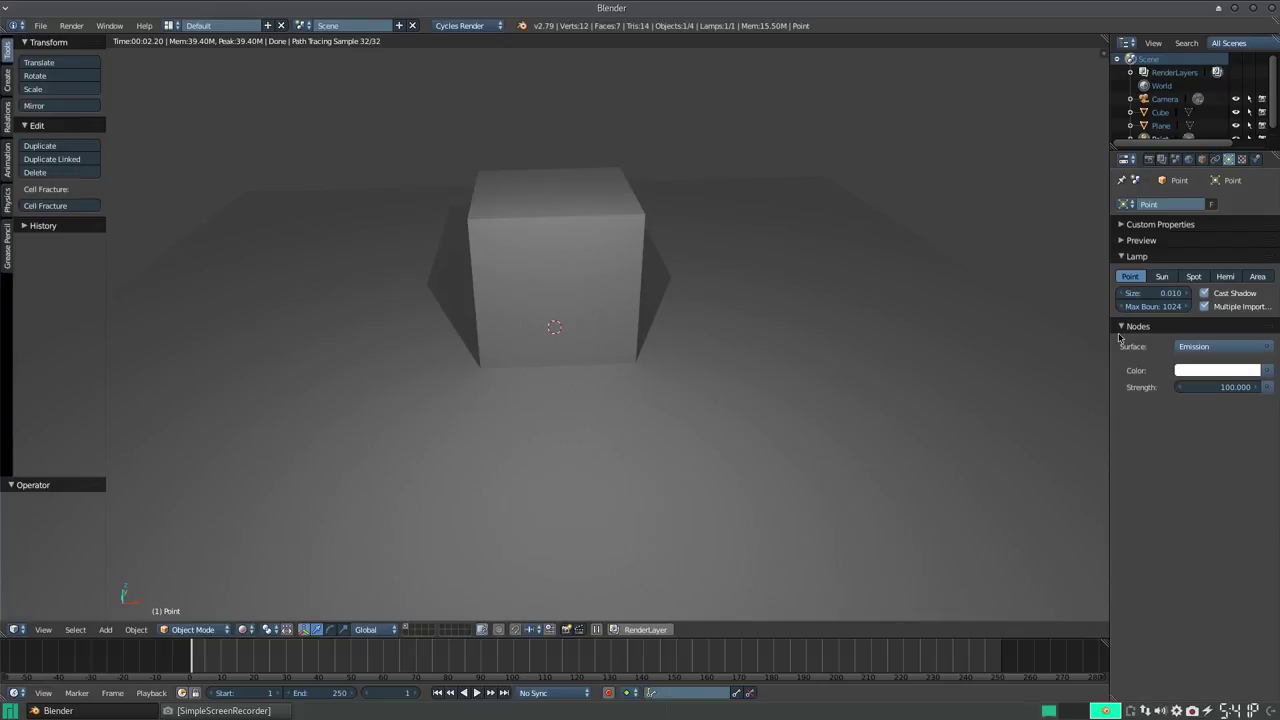
Set the lamp's Max Bounces back to 1.
left_click(1152, 308)
type("1")
key("Return")
left_click(1208, 374)
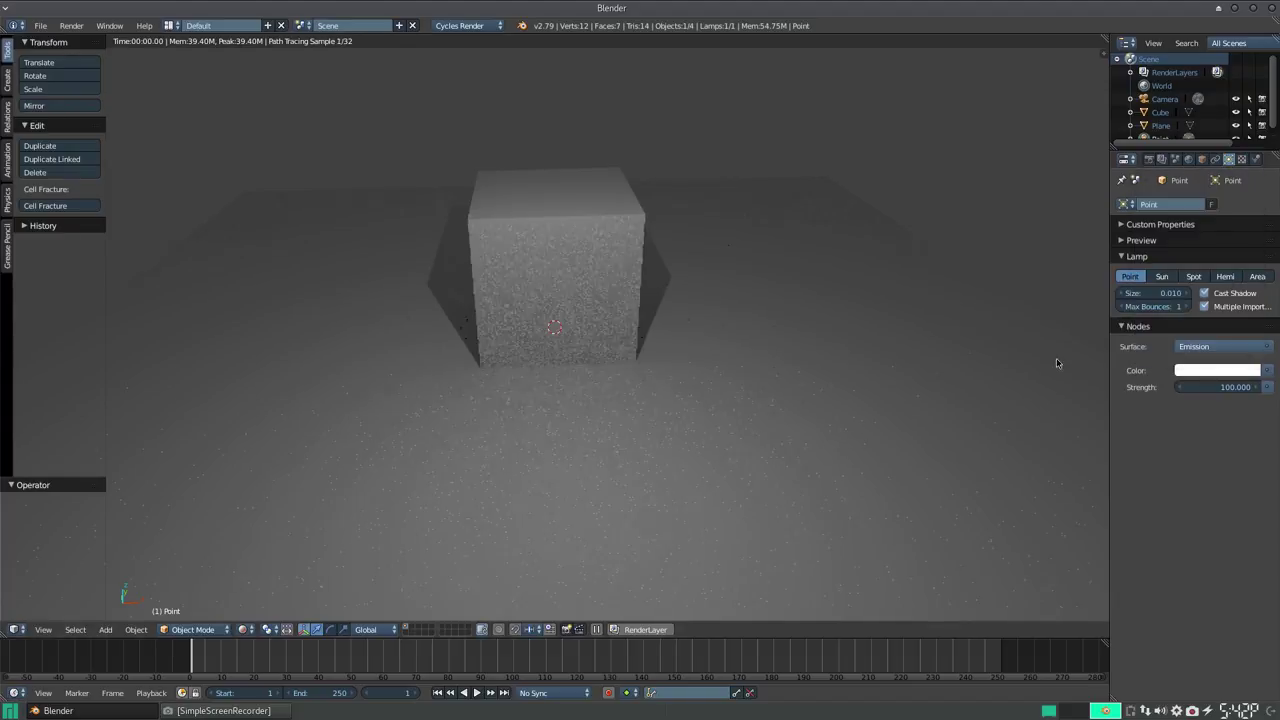
left_click(1234, 370)
left_click(1220, 218)
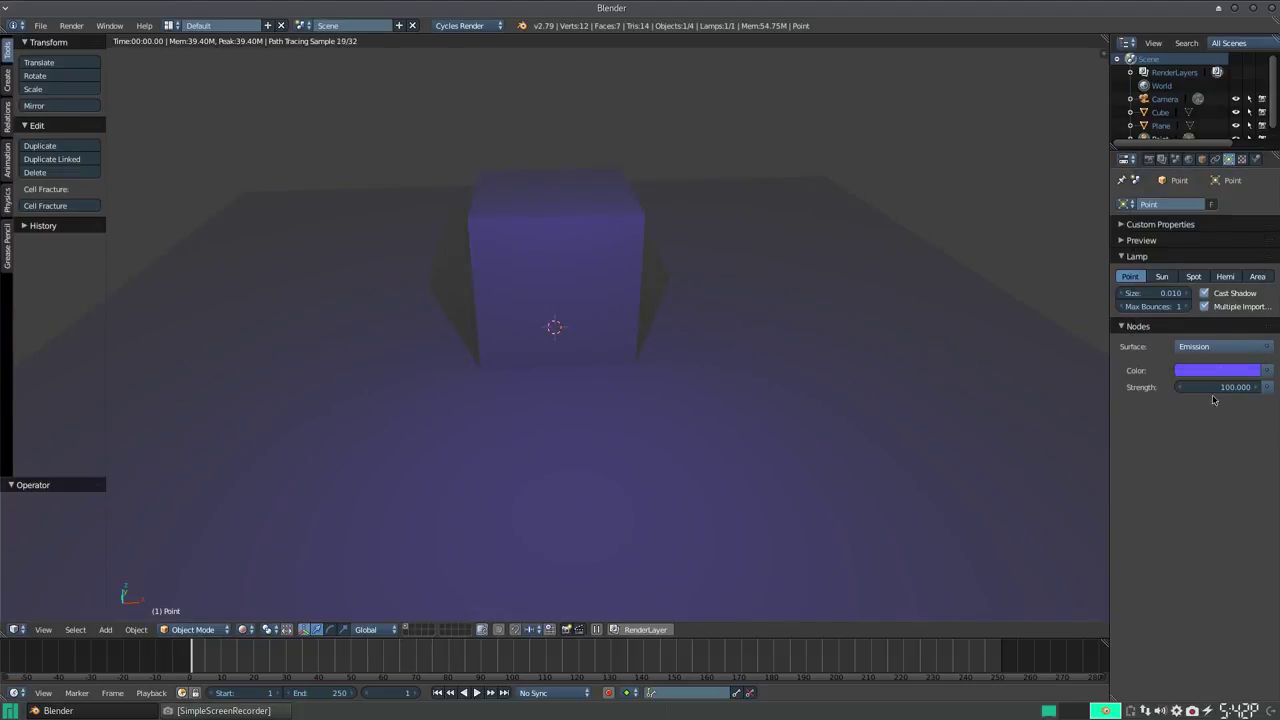
left_click(1218, 371)
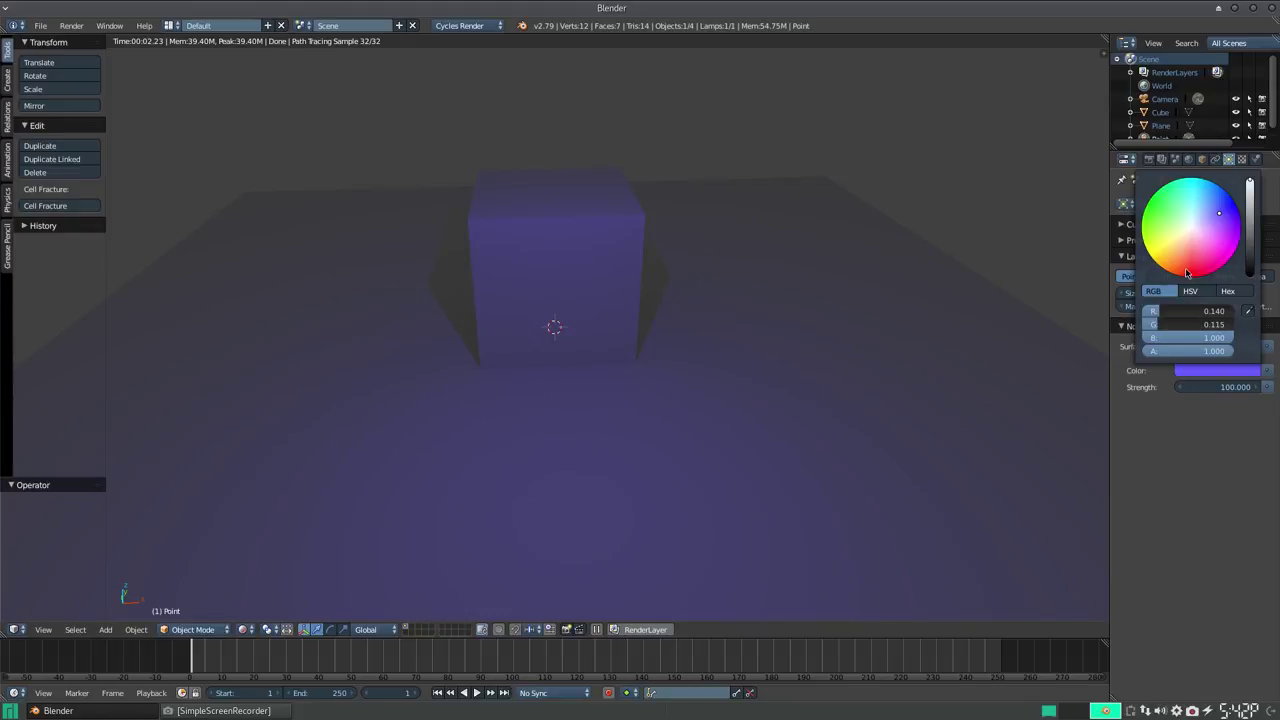
left_click(1169, 217)
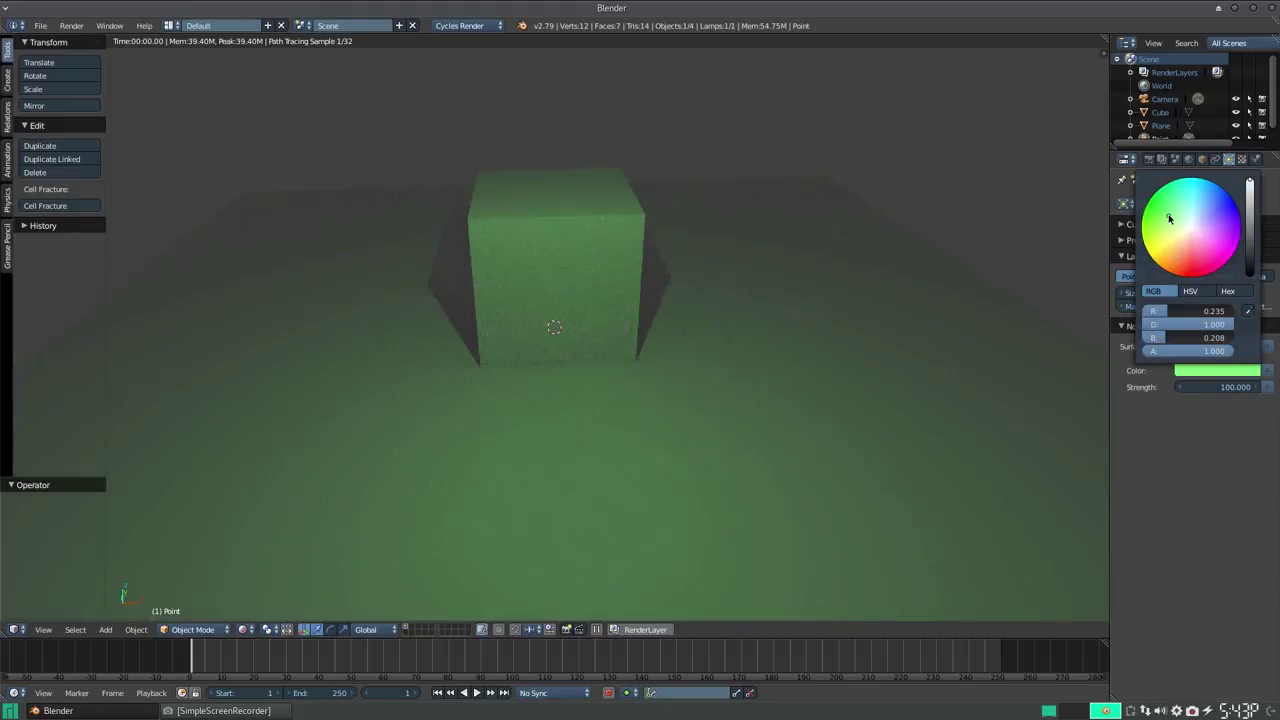
left_click(1169, 249)
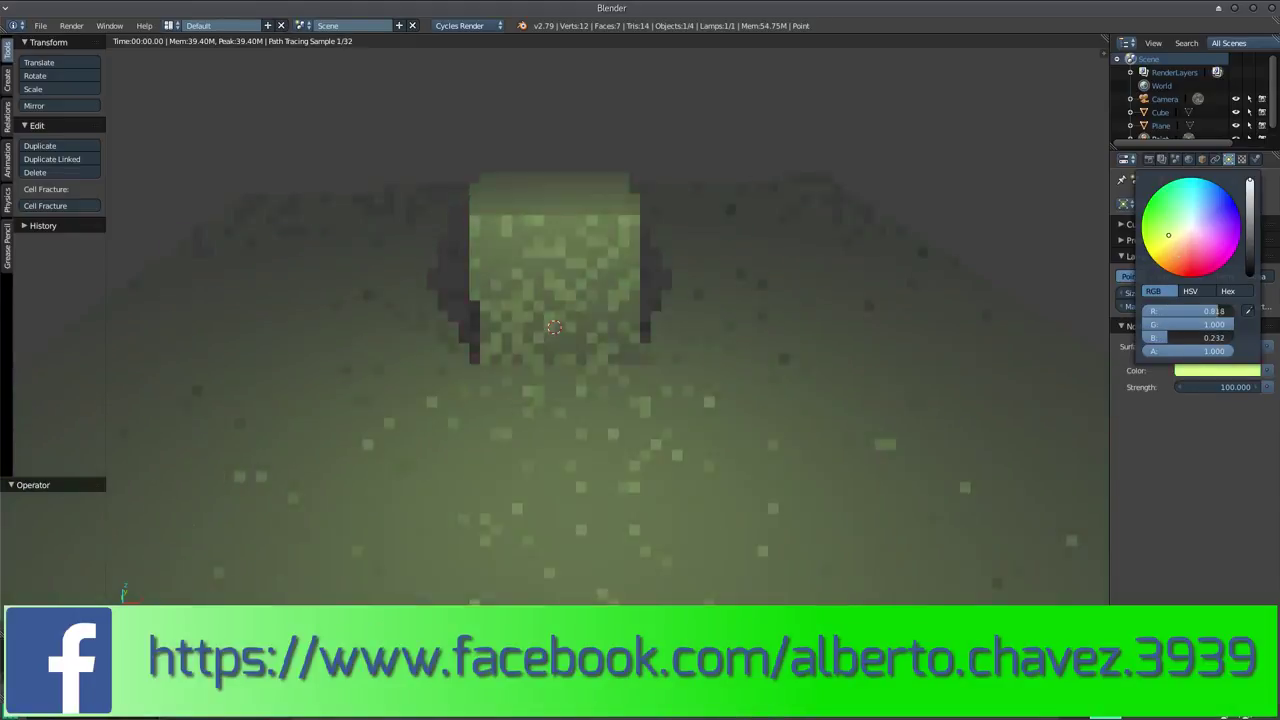
left_click(1180, 253)
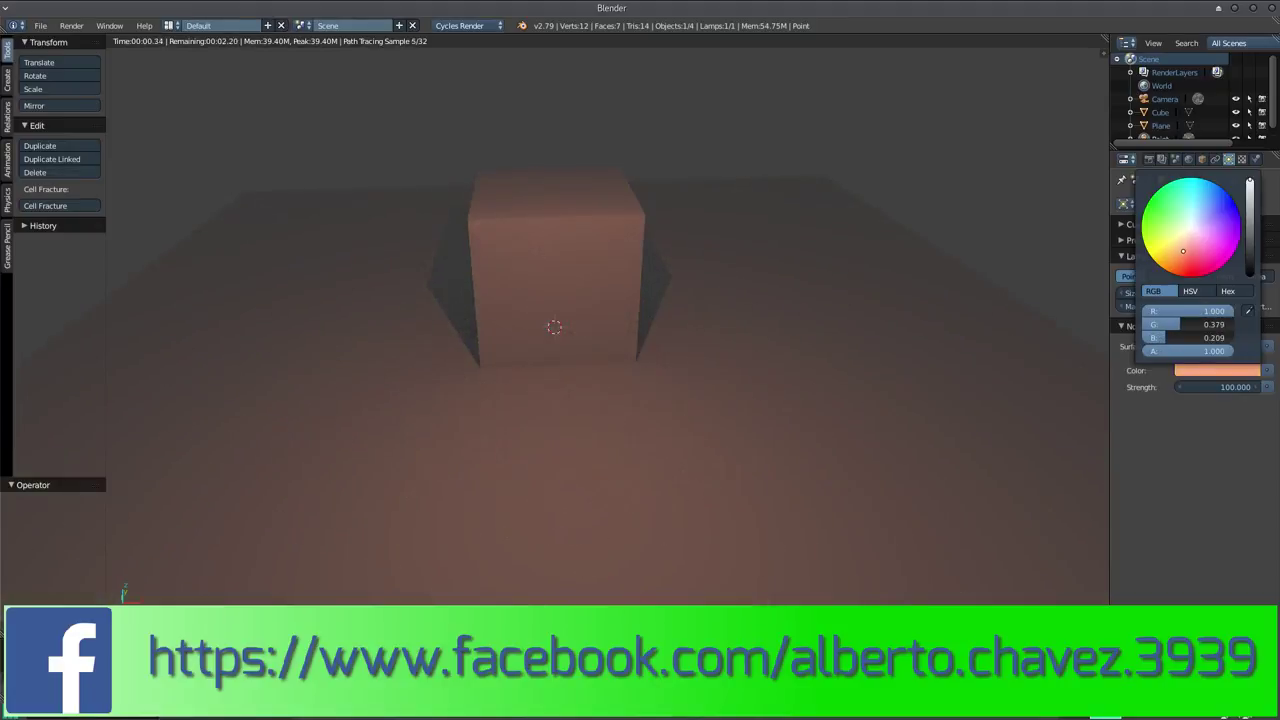
mouse_move(1180, 253)
left_mouse_down()
mouse_move(1220, 229)
mouse_move(1221, 242)
mouse_move(1190, 227)
left_mouse_up()
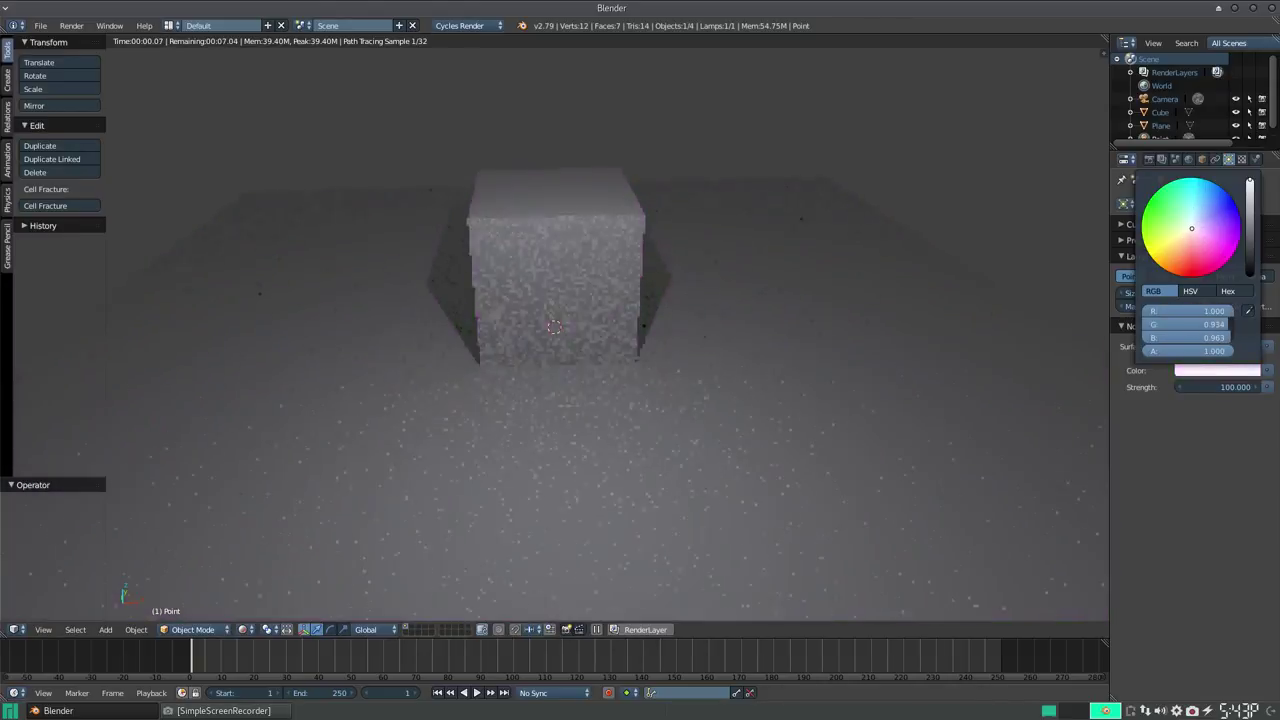
left_click_drag(1200, 337, 1235, 337)
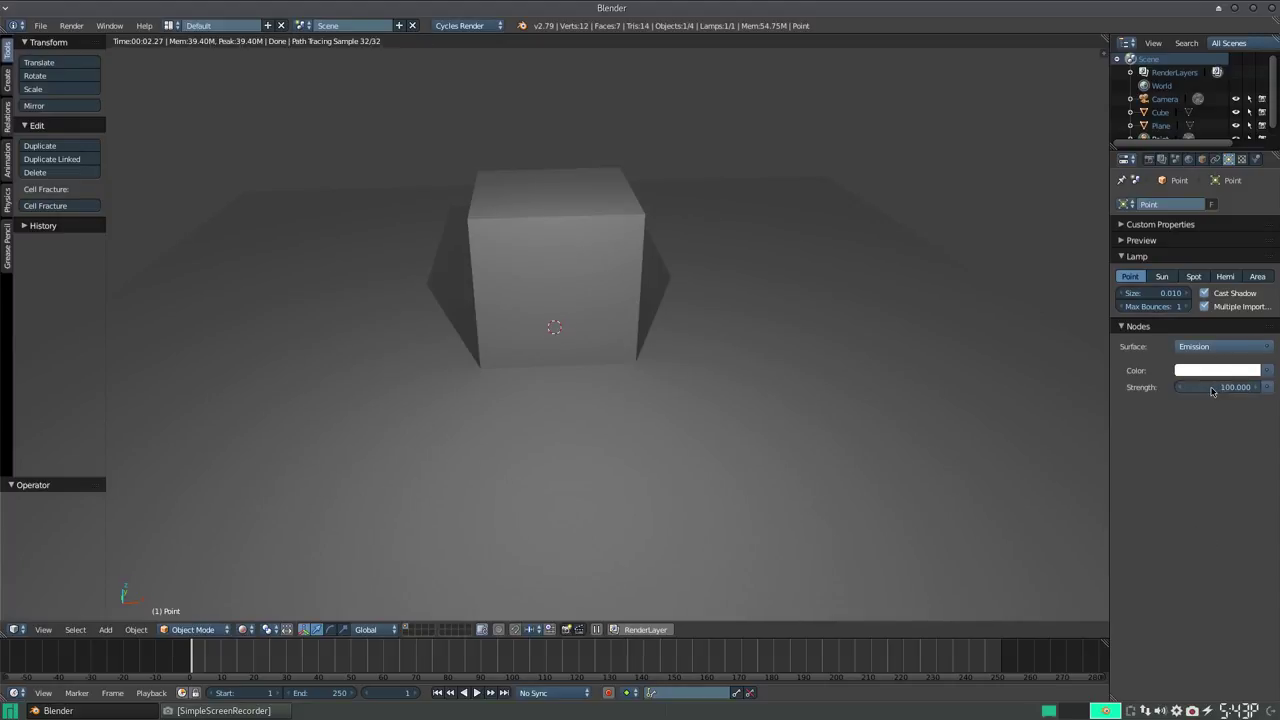
Change the lamp's node Strength from 100 to 1000.
left_click(1212, 390)
key("End")
key("End")
key("Return")
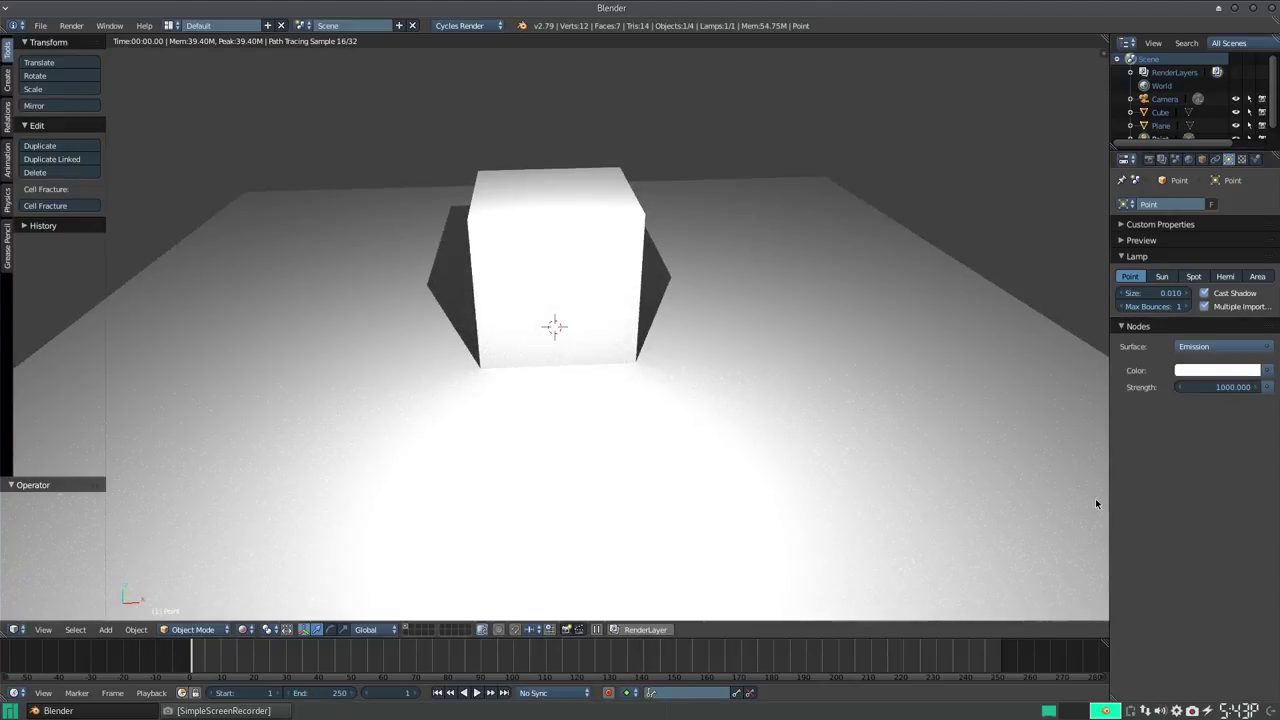